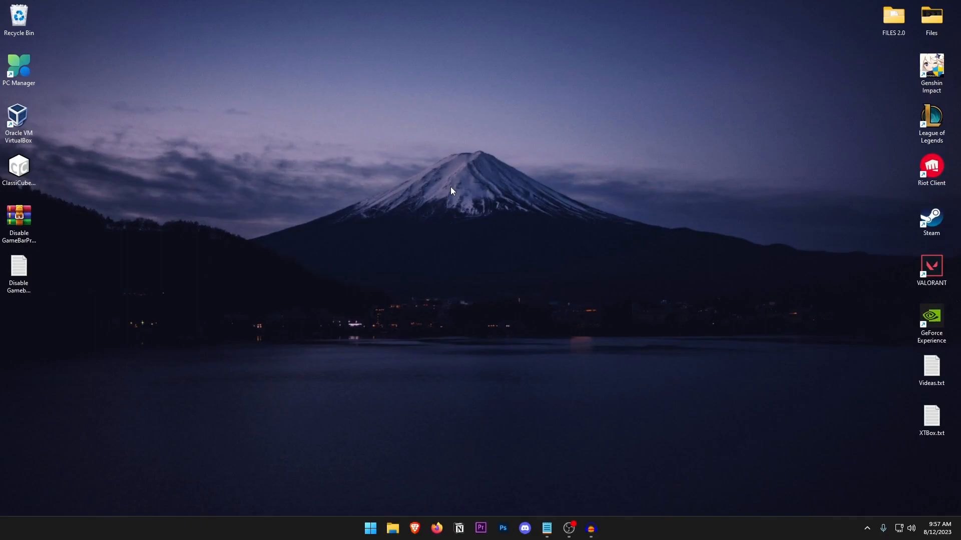
# - Briefly bring up Task Manager and close it again
pyautogui.hotkey('ctrl', 'shift', 'Escape')
pyautogui.scroll(-5, 525, 296)
pyautogui.scroll(-3, 526, 296)
pyautogui.scroll(-4, 526, 296)
pyautogui.scroll(-4, 526, 296)
pyautogui.hotkey('alt', 'F4')
# - Browse File Explorer into Local Disk (C:) > Windows > System32
pyautogui.click(393, 530)
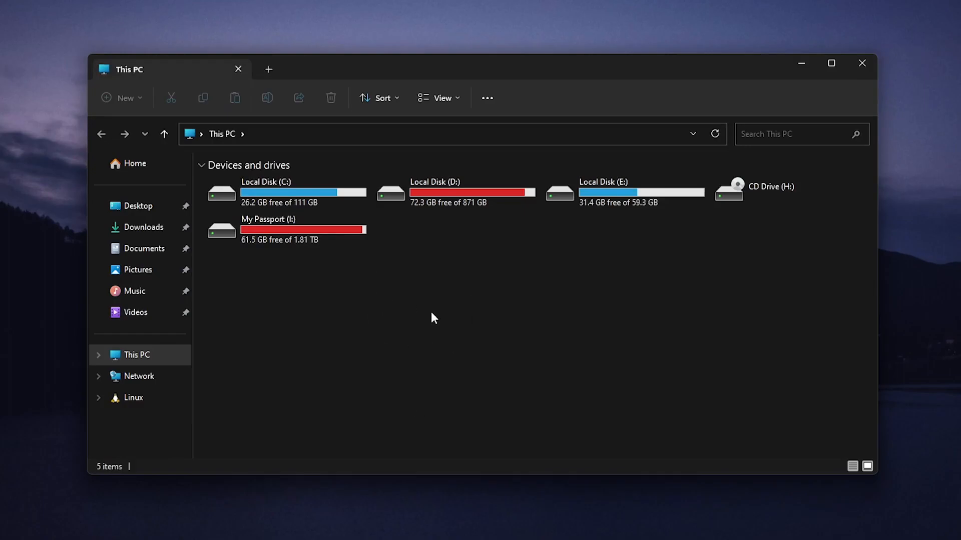
pyautogui.doubleClick(307, 194)
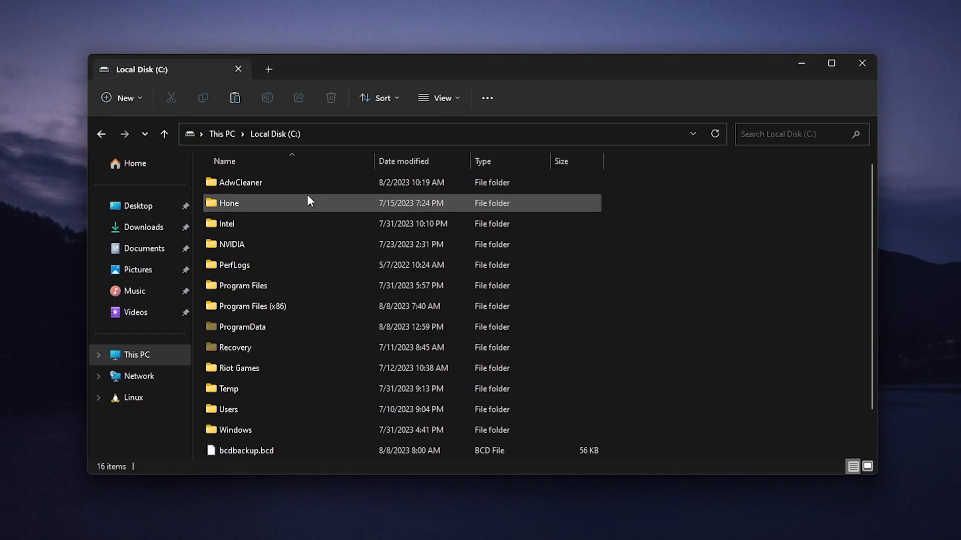
pyautogui.scroll(-3, 307, 225)
pyautogui.doubleClick(234, 385)
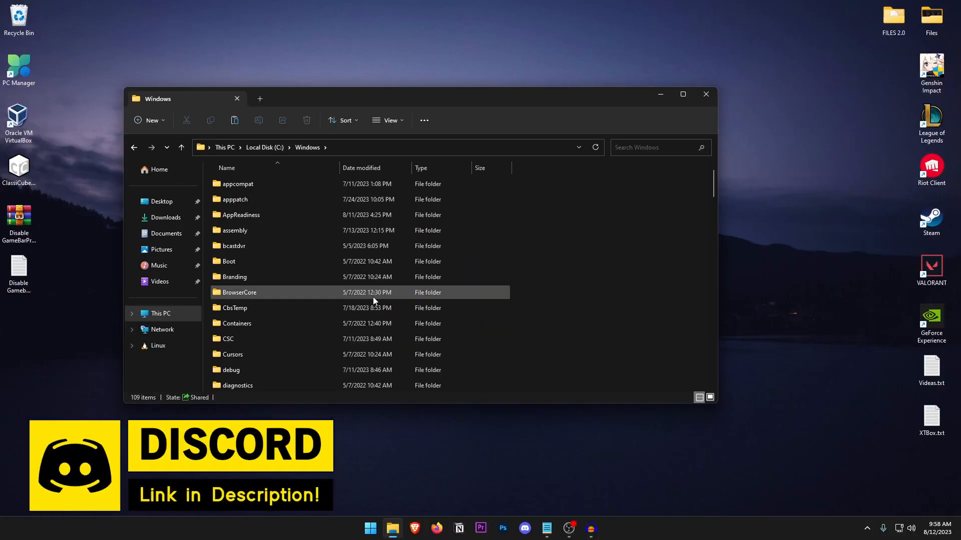
pyautogui.click(373, 297)
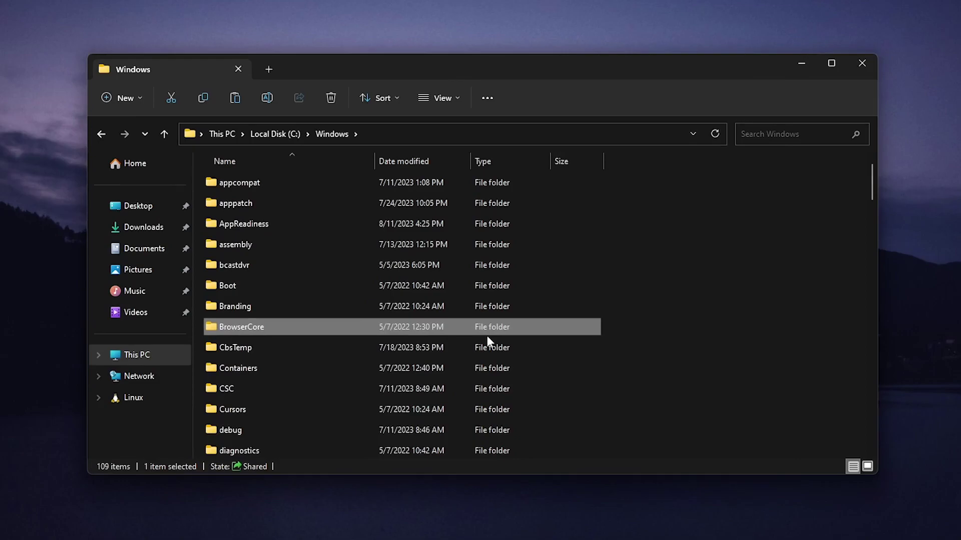
pyautogui.write('sch')
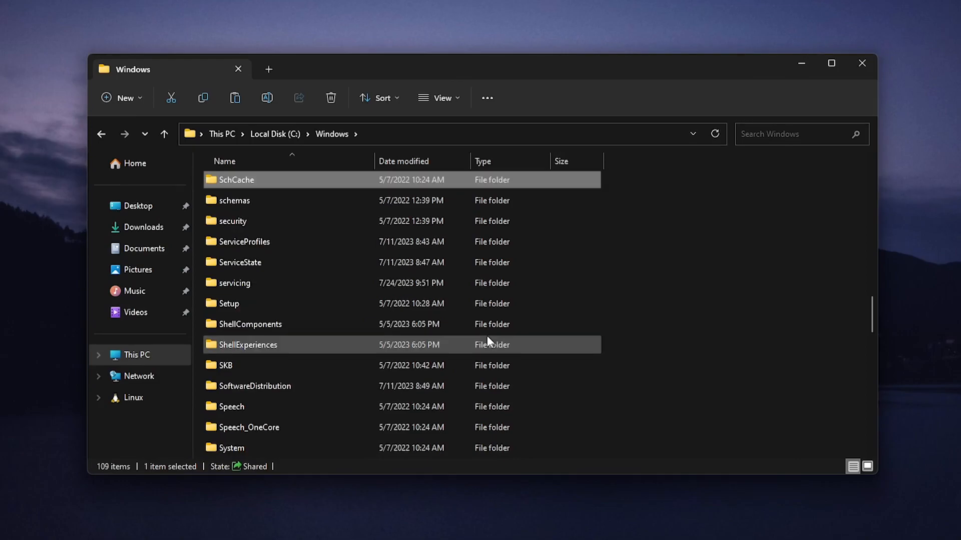
pyautogui.write('e')
pyautogui.press('Down')
pyautogui.press('Down')
pyautogui.press('Down')
pyautogui.press('Down')
pyautogui.press('Down')
pyautogui.press('Down')
pyautogui.press('Down')
pyautogui.press('Down')
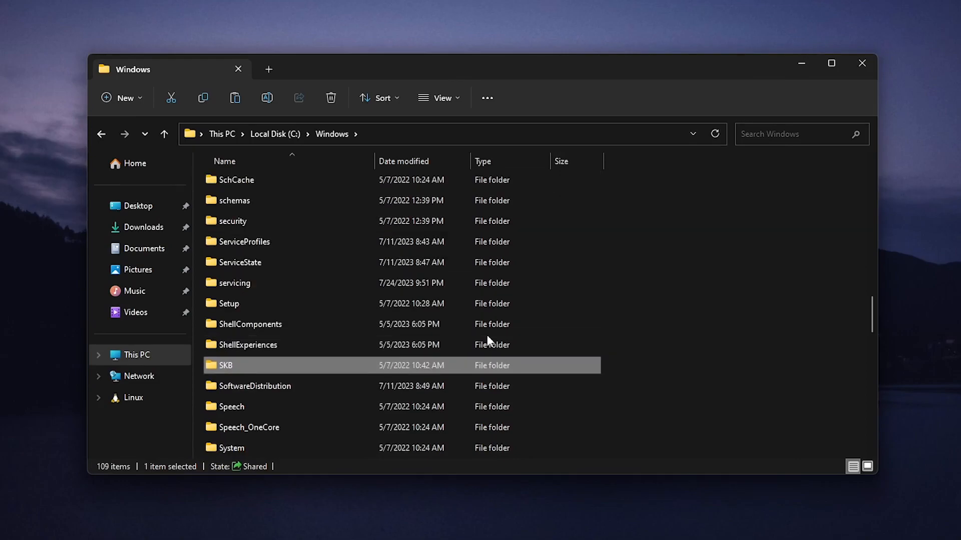
pyautogui.press('Down')
pyautogui.press('Down')
pyautogui.press('Down')
pyautogui.press('Down')
pyautogui.press('Down')
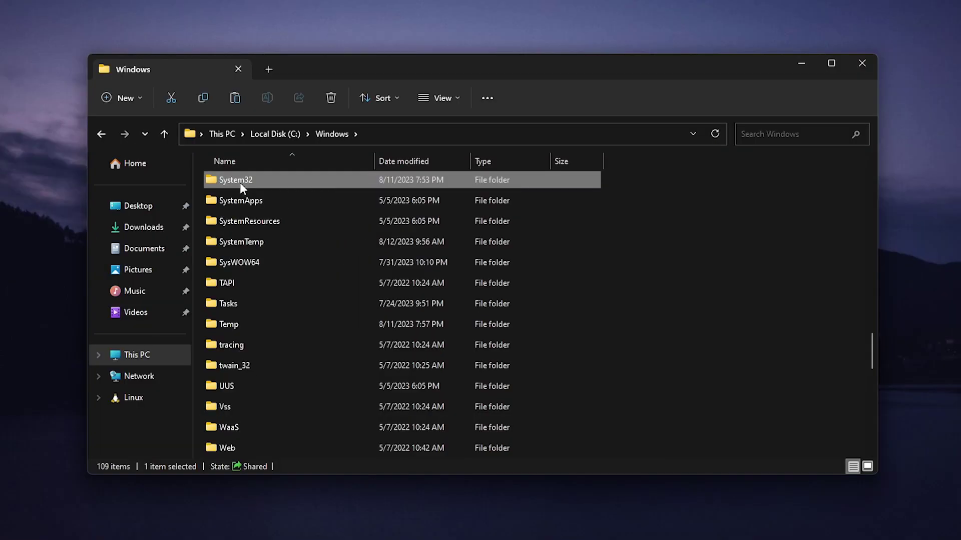
pyautogui.doubleClick(270, 182)
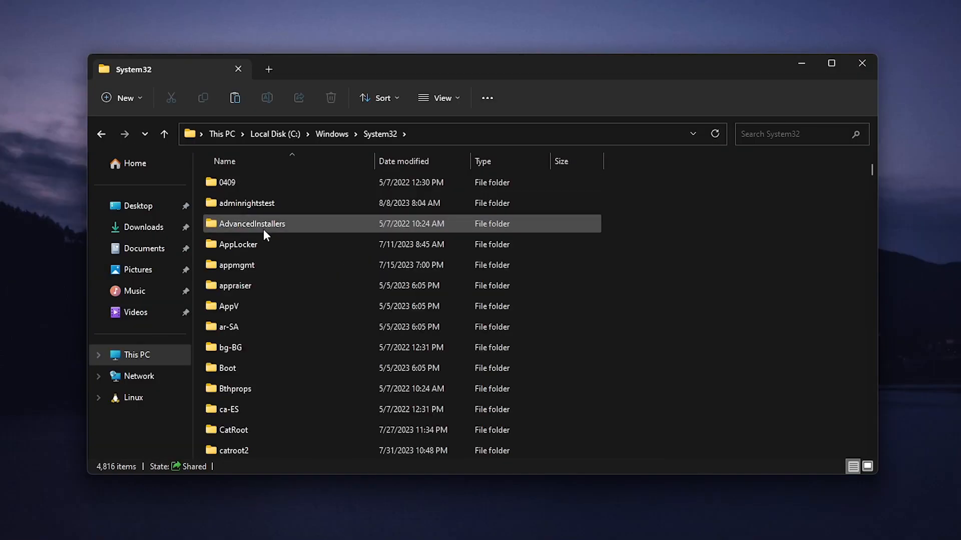
# - Jump the System32 file list to GameBarPresenceWriter.exe by its initial letter
pyautogui.click(406, 225)
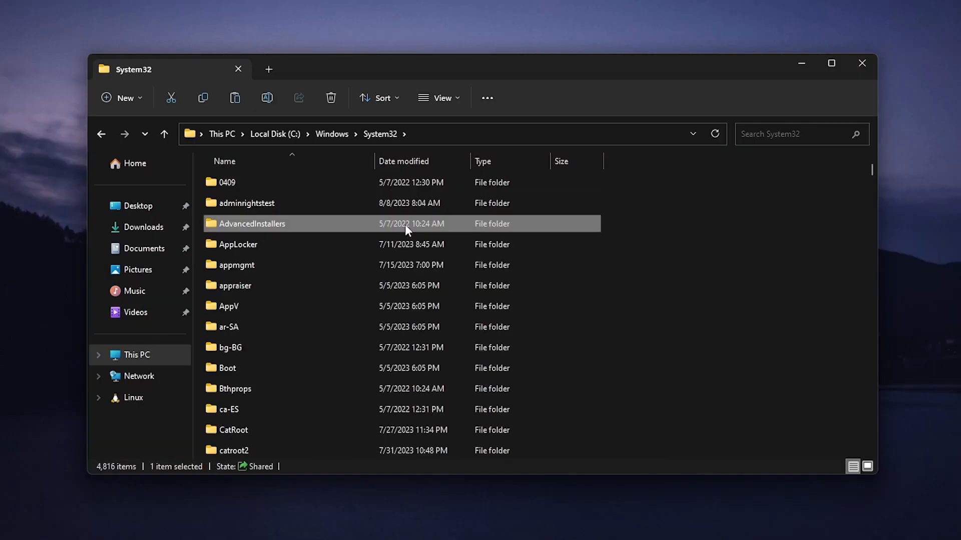
pyautogui.press('g')
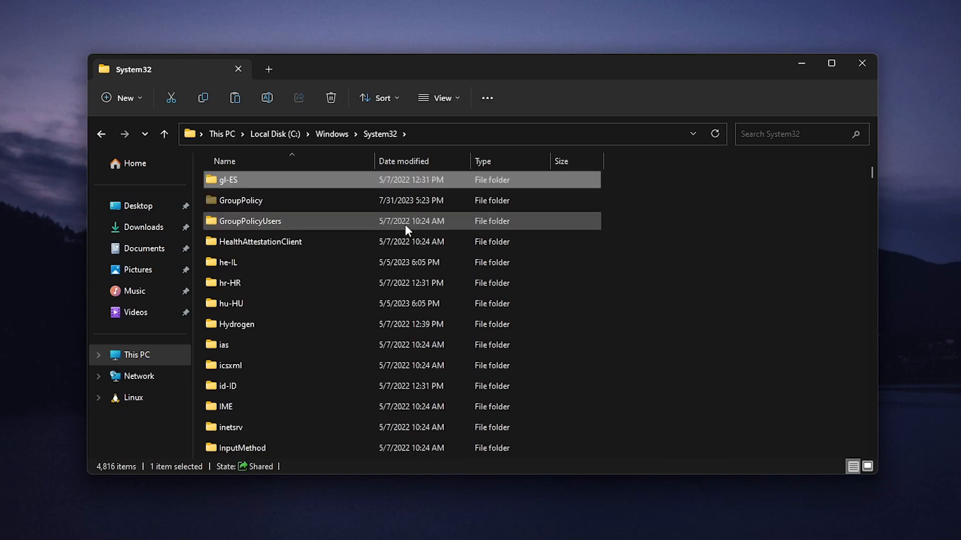
pyautogui.press('g')
pyautogui.press('g')
pyautogui.press('g')
pyautogui.press('g')
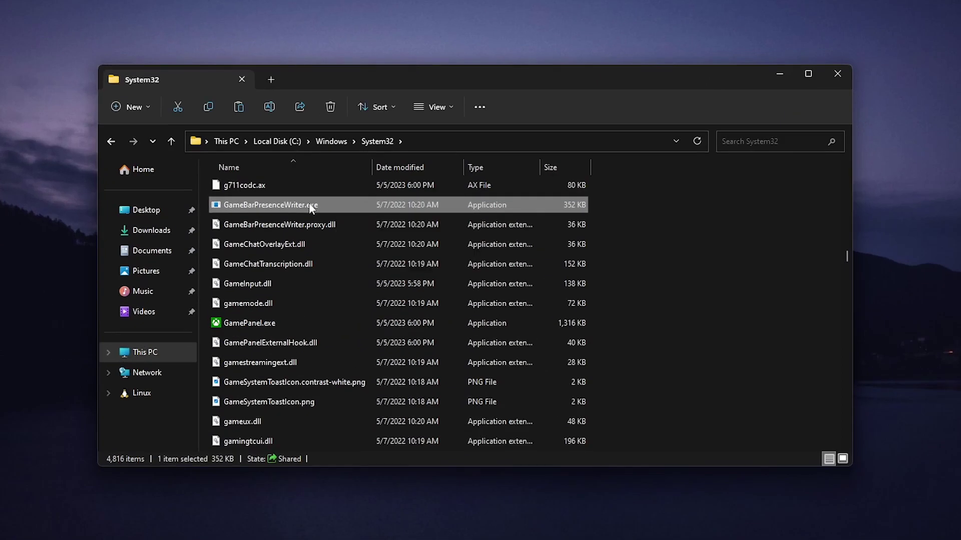
# - Attempt to rename GameBarPresenceWriter.exe, which is refused for lack of access
pyautogui.rightClick(310, 200)
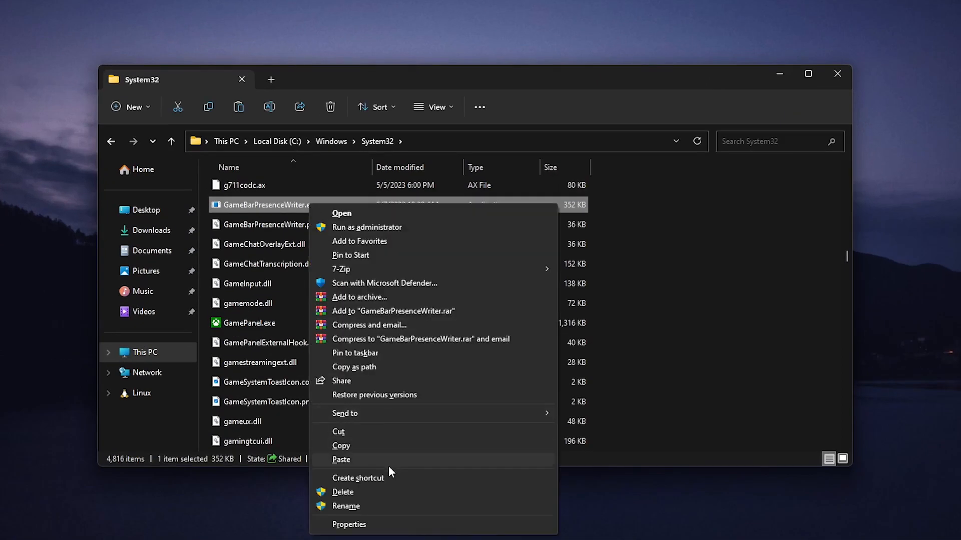
pyautogui.click(363, 507)
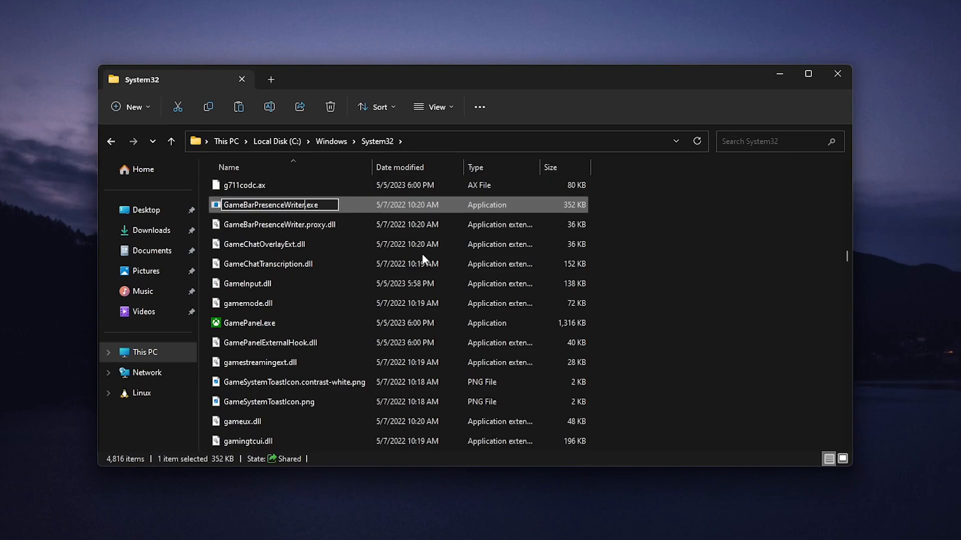
pyautogui.write('1')
pyautogui.press('Return')
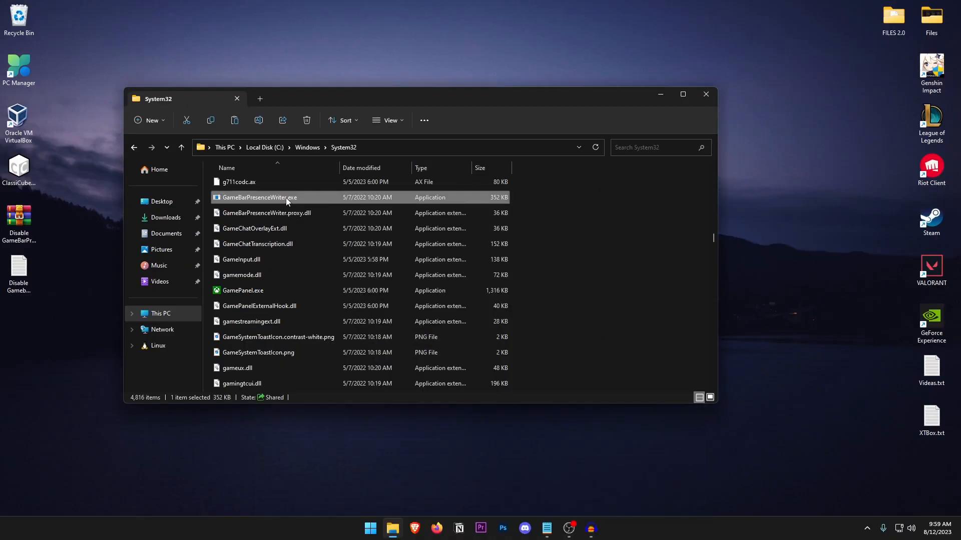
# - Reach the owner-change dialog via Properties > Security > Advanced, leaving TrustedInstaller ownership
pyautogui.rightClick(286, 198)
pyautogui.click(348, 527)
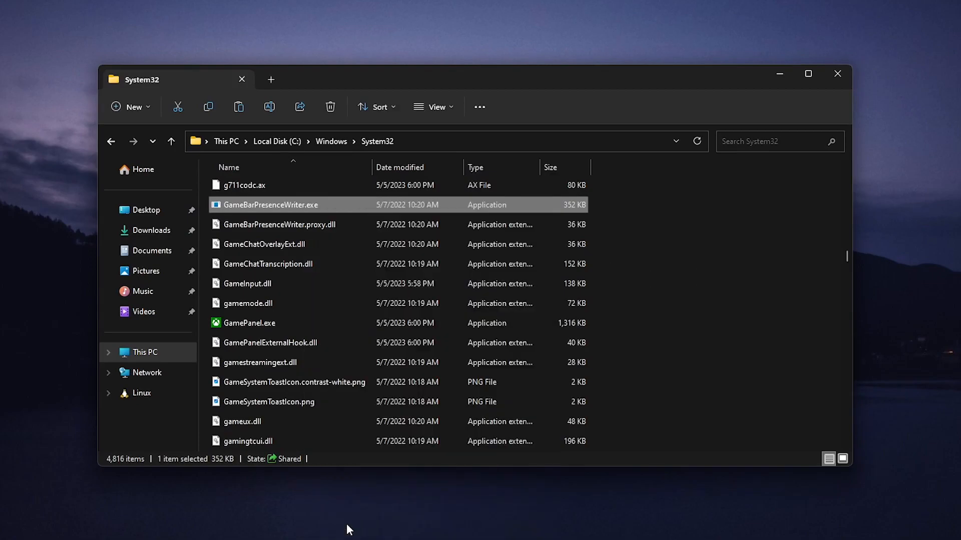
pyautogui.click(369, 100)
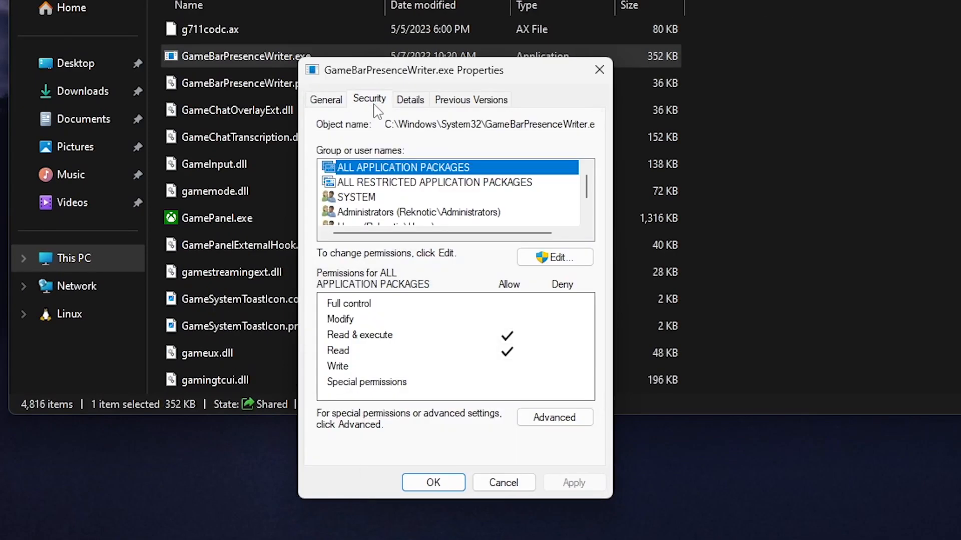
pyautogui.click(554, 417)
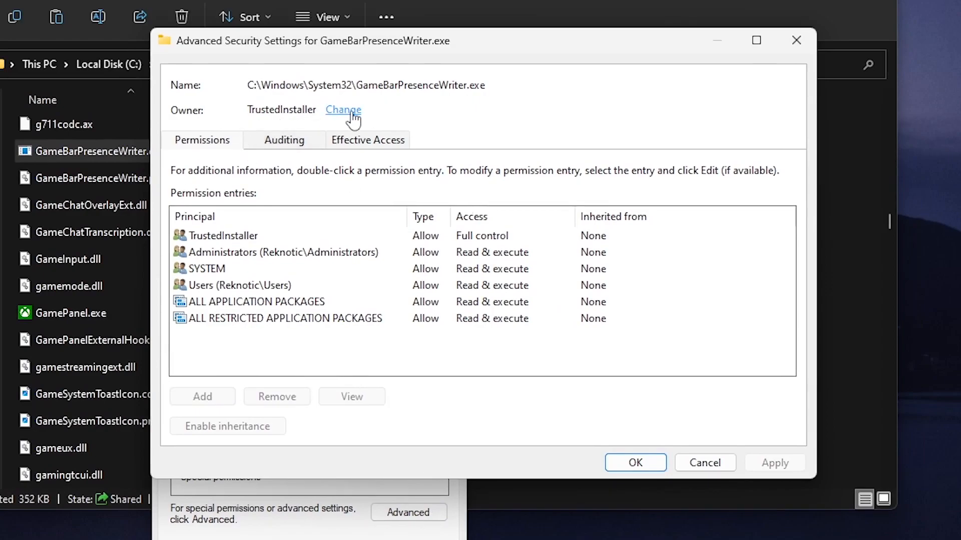
pyautogui.click(347, 111)
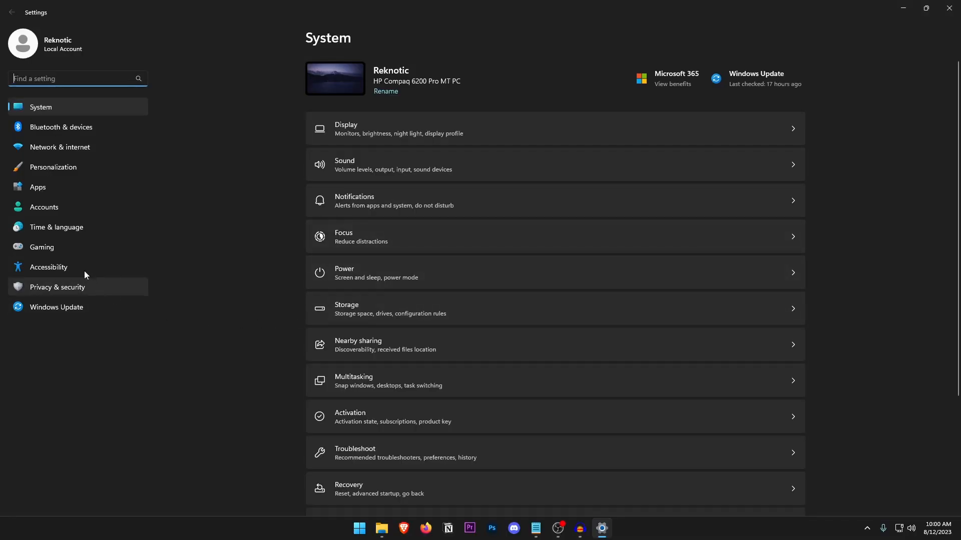
pyautogui.click(45, 206)
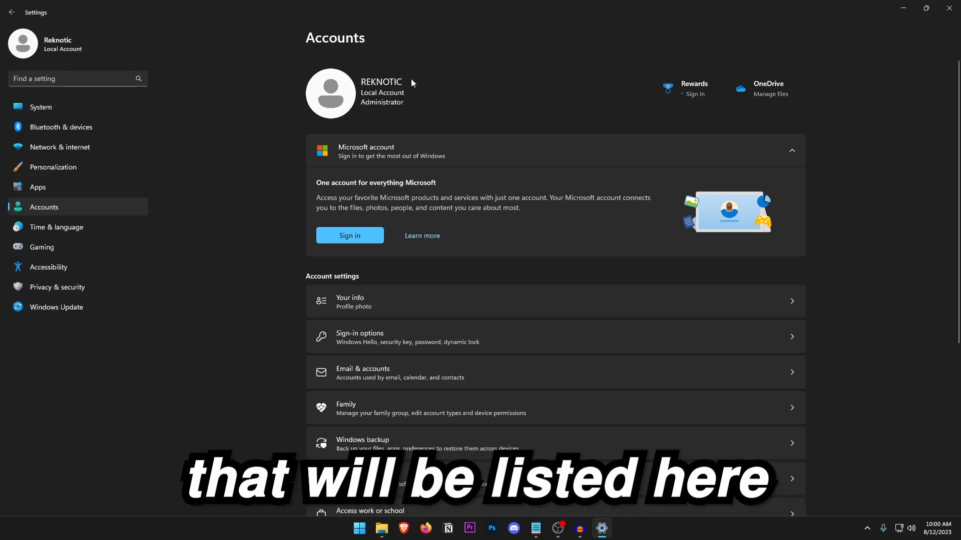
pyautogui.click(903, 9)
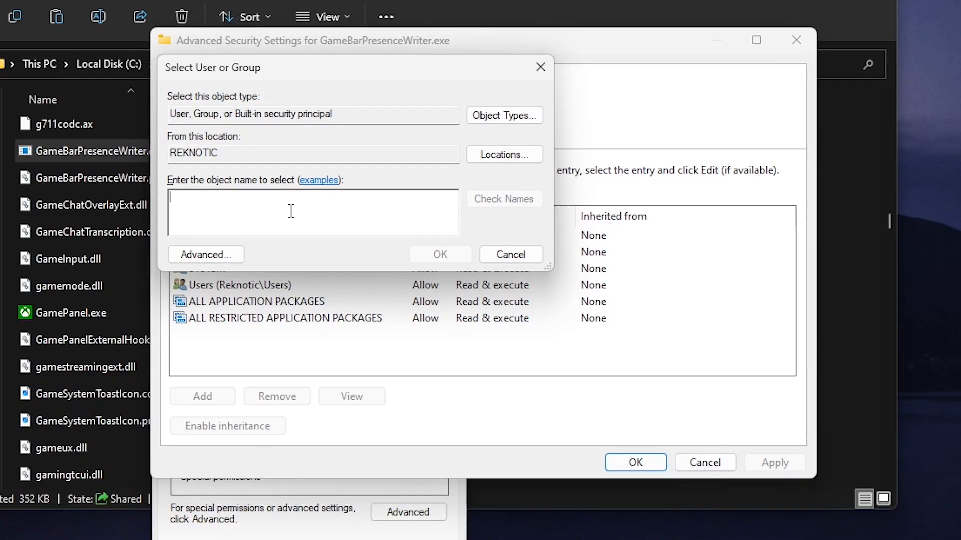
pyautogui.write('Reknotic')
# - Verify the user name Reknotic with Check Names and confirm it as the file's new owner
pyautogui.click(524, 199)
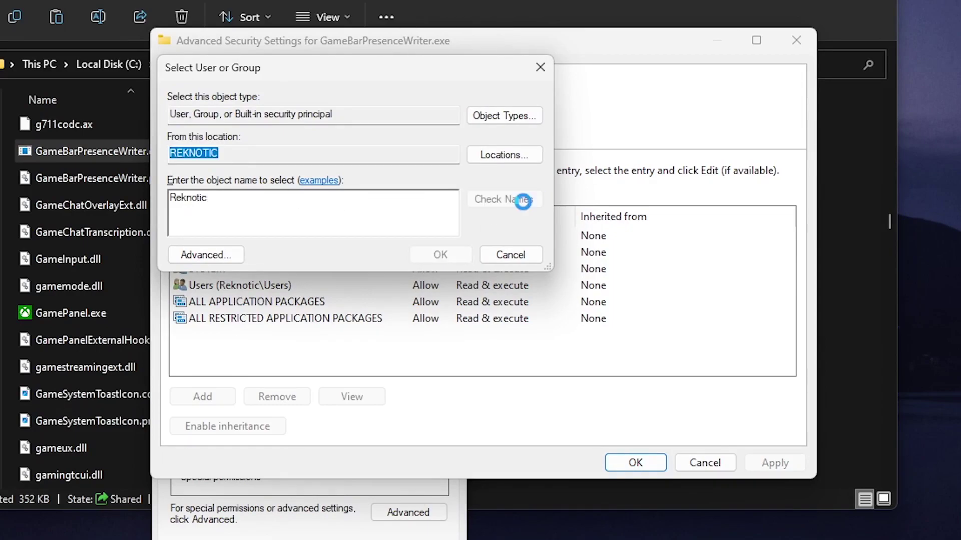
pyautogui.doubleClick(274, 199)
pyautogui.click(255, 207)
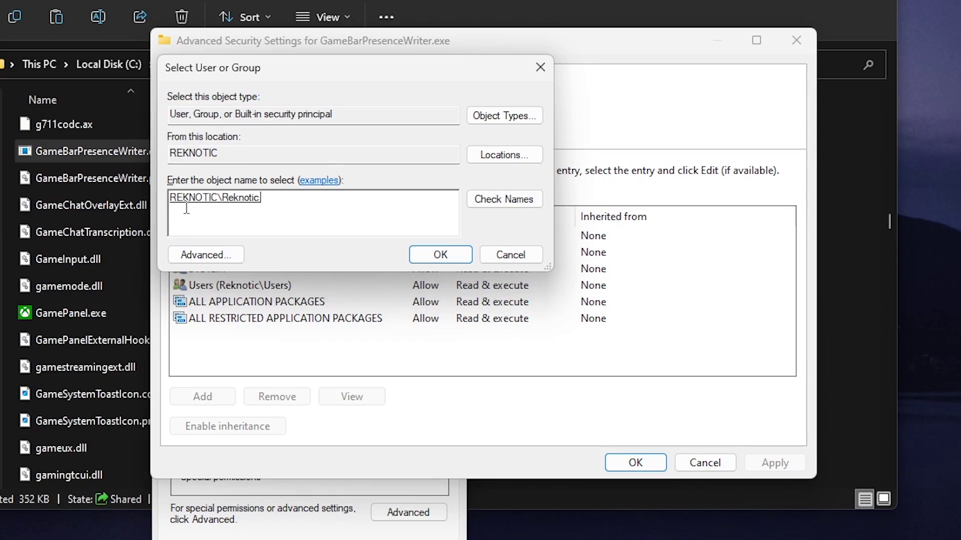
pyautogui.click(440, 255)
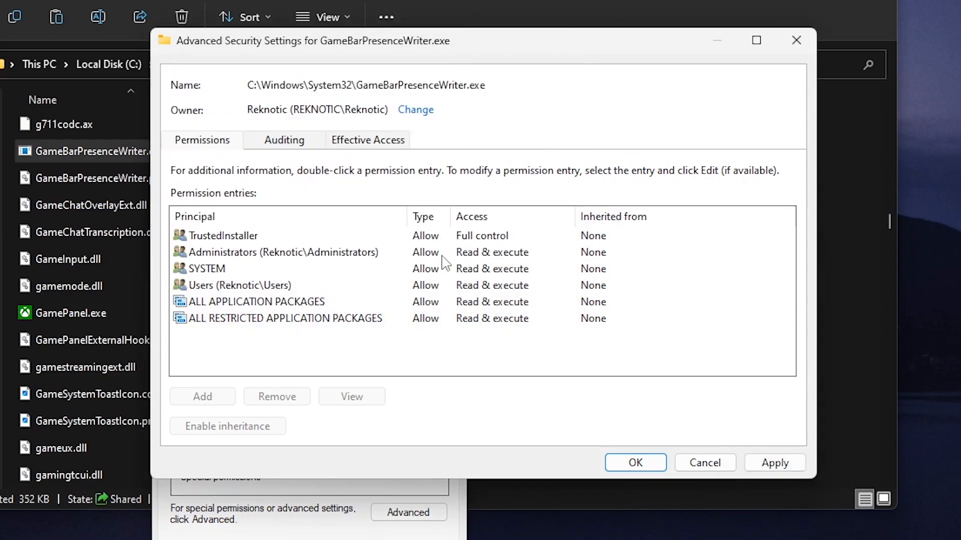
# - Reopen advanced security, unlock permission editing and start a new entry's principal selection
pyautogui.click(635, 463)
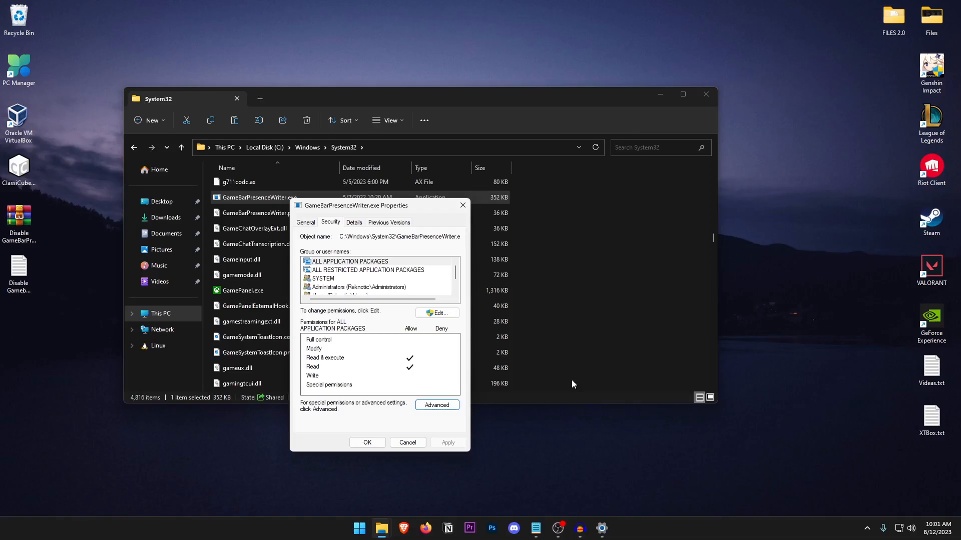
pyautogui.click(436, 405)
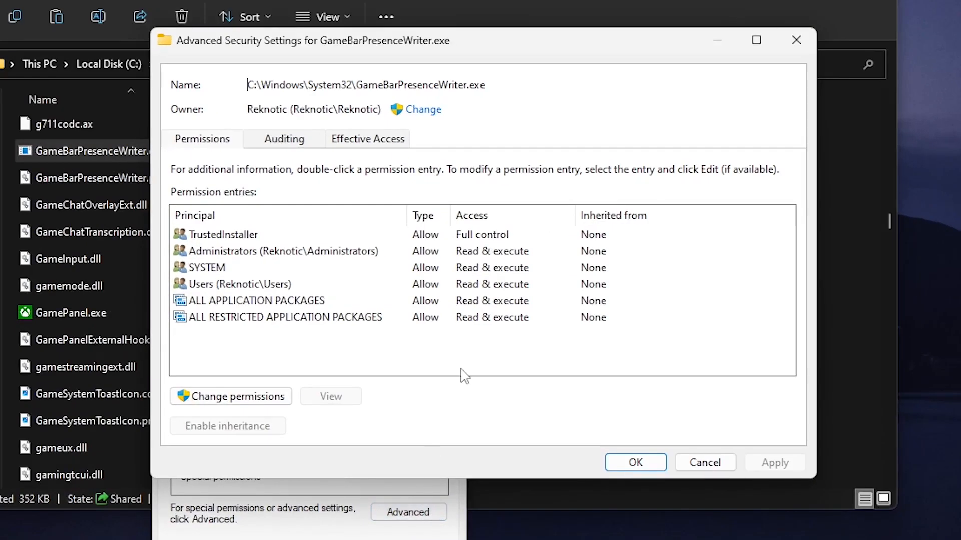
pyautogui.click(231, 400)
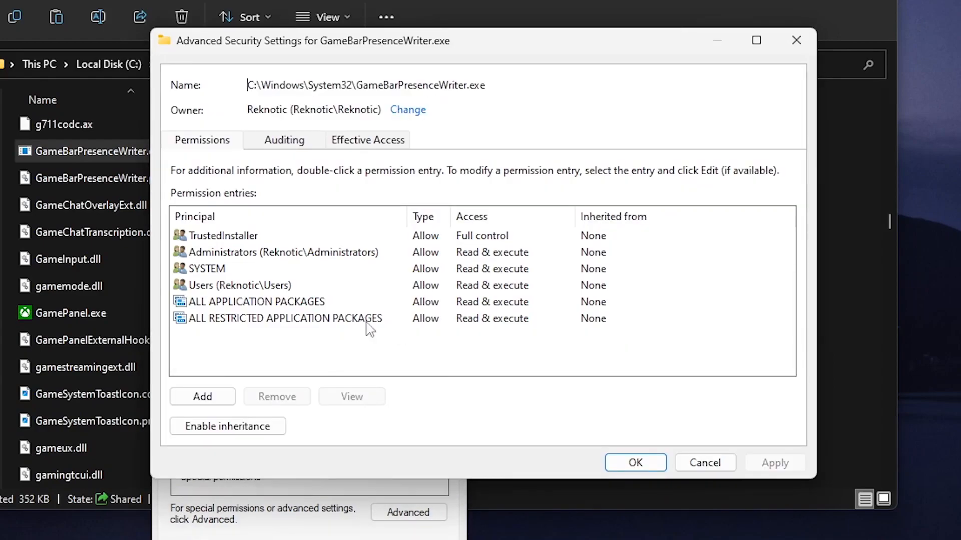
pyautogui.click(201, 397)
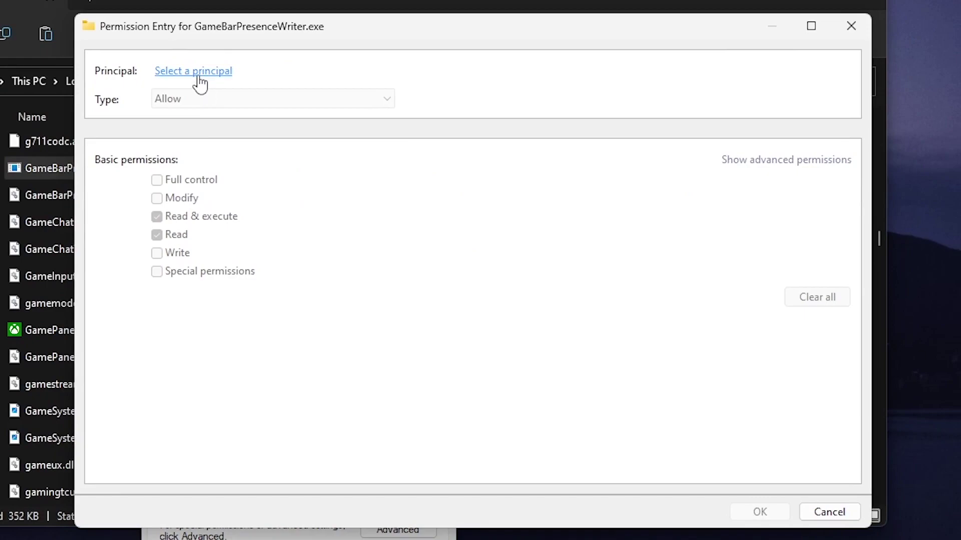
pyautogui.click(200, 76)
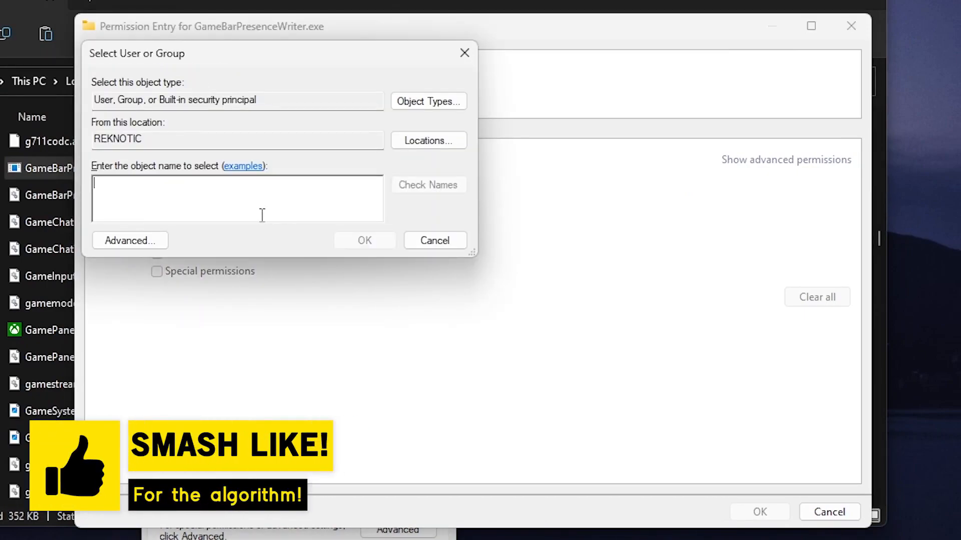
# - Make Reknotic the entry's principal with Full control and apply it to the file
pyautogui.click(198, 200)
pyautogui.write('Rekn')
pyautogui.write('otic')
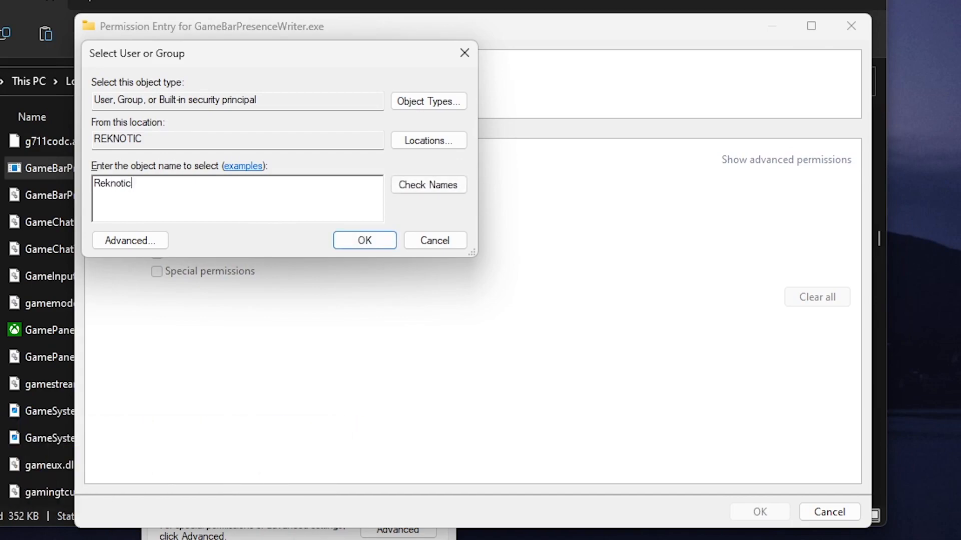
pyautogui.click(439, 185)
pyautogui.click(364, 241)
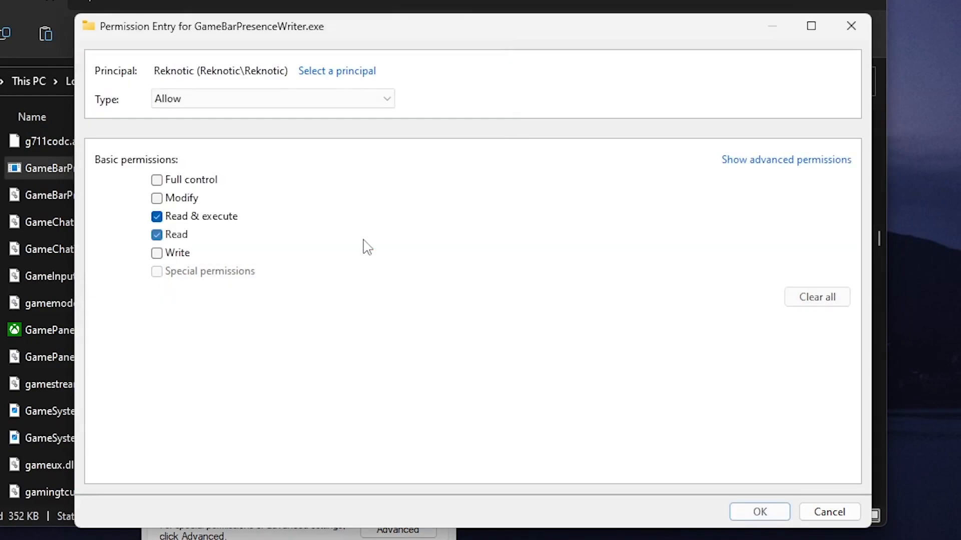
pyautogui.click(156, 181)
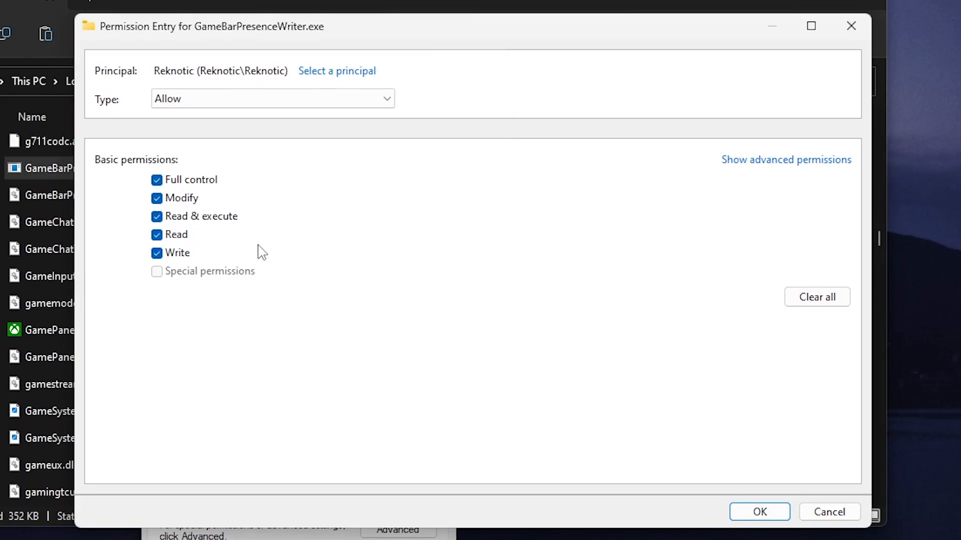
pyautogui.click(759, 511)
pyautogui.click(773, 463)
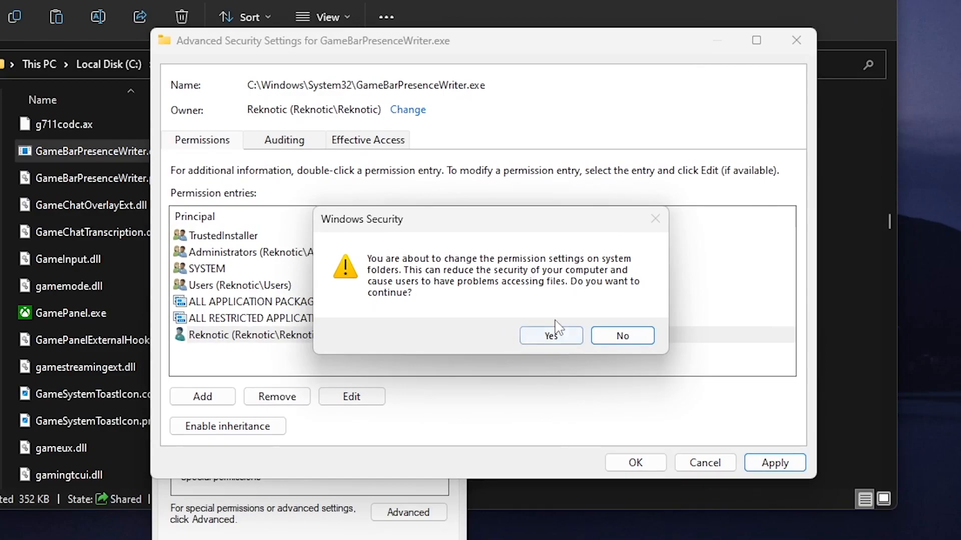
# - Accept the system-folder security warning and close the advanced security settings
pyautogui.click(518, 303)
pyautogui.click(639, 455)
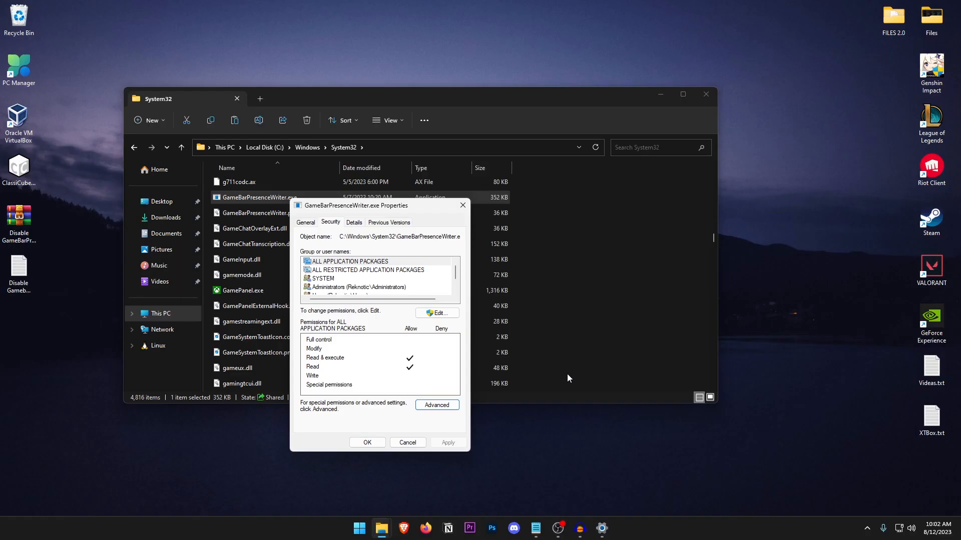
# - In advanced security, enter NT Service\TrustedInstaller as the new owner and verify the name
pyautogui.click(437, 406)
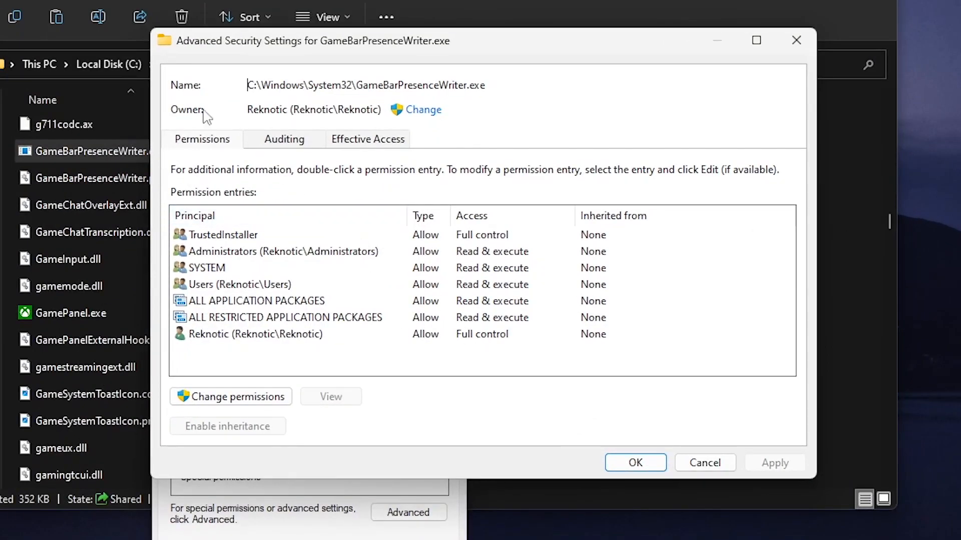
pyautogui.click(424, 111)
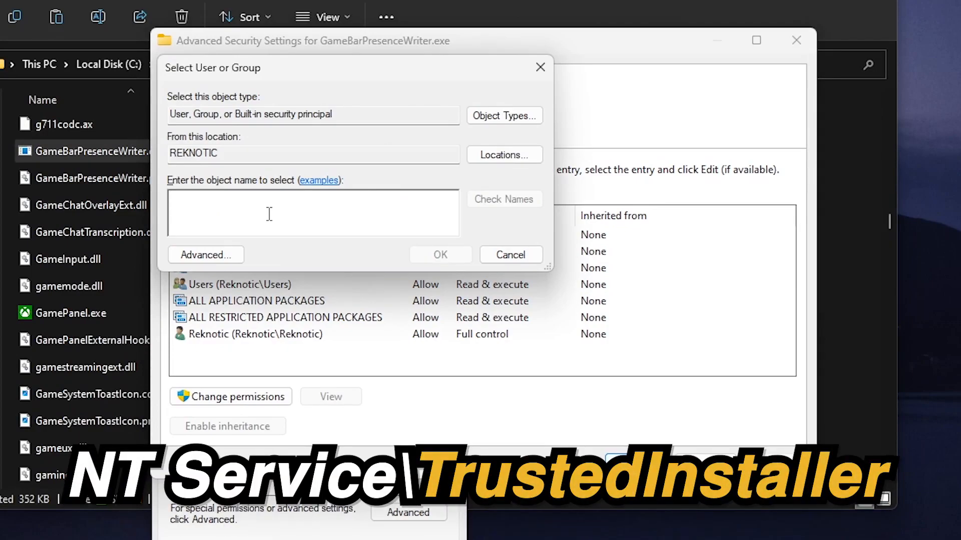
pyautogui.write('NT Service\\')
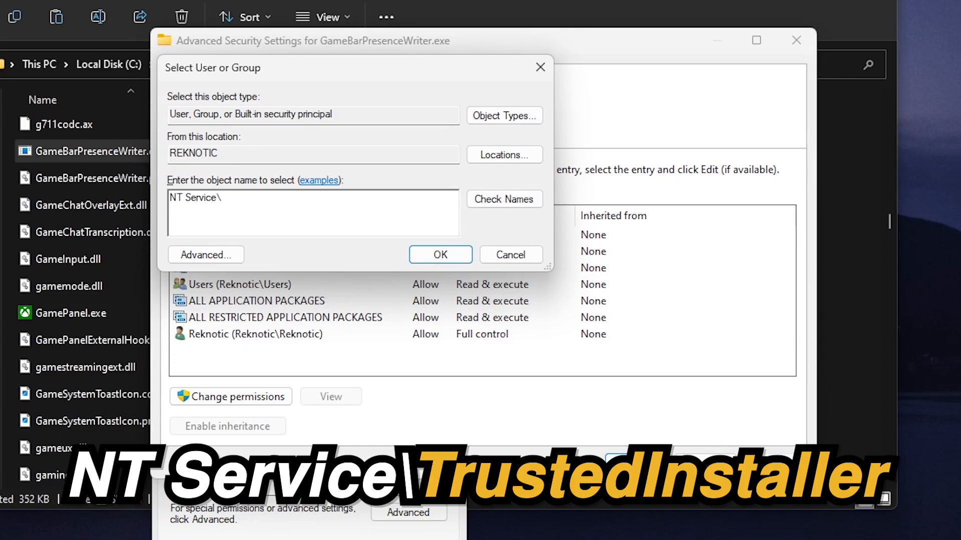
pyautogui.write('TrustedInstaller')
pyautogui.click(503, 199)
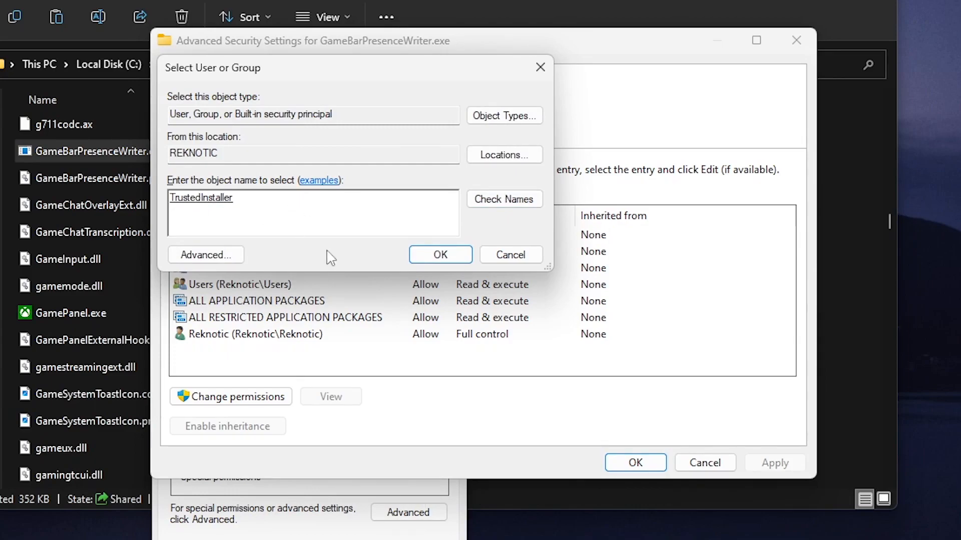
# - Confirm and apply TrustedInstaller as owner, accepting the warning, and close advanced settings
pyautogui.click(440, 254)
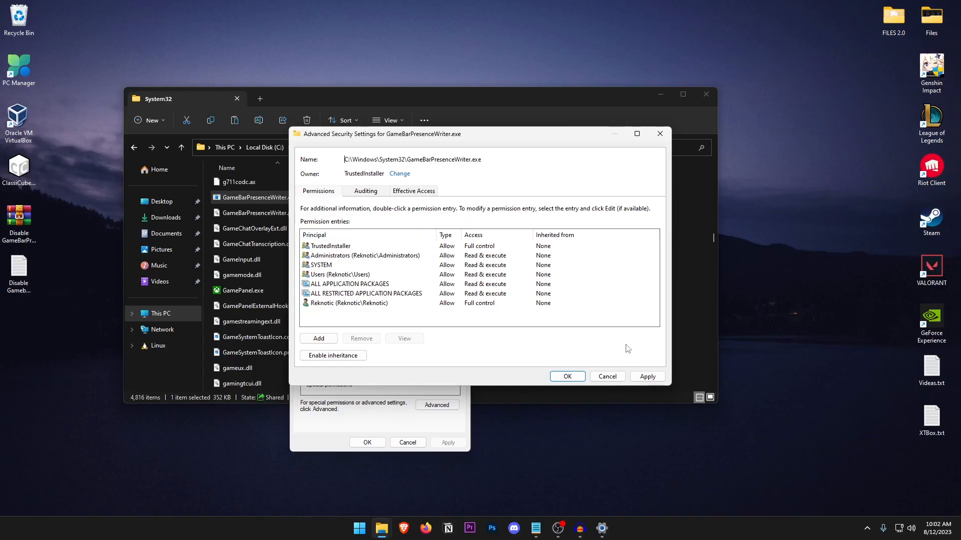
pyautogui.click(647, 376)
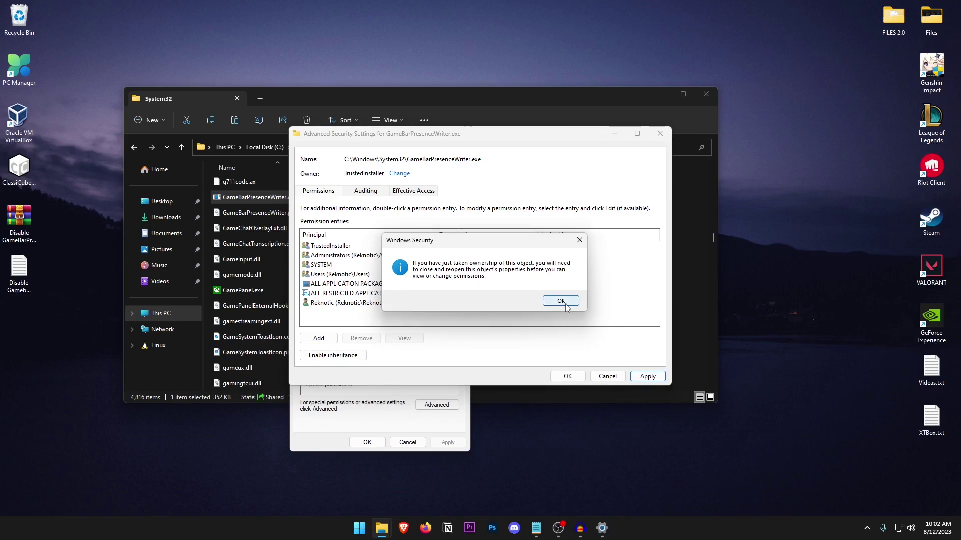
pyautogui.click(561, 301)
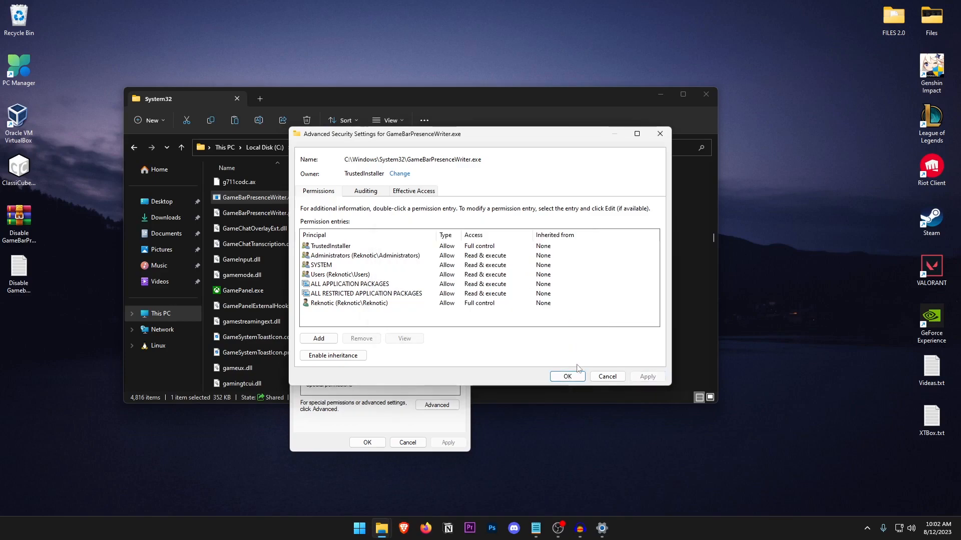
pyautogui.click(568, 376)
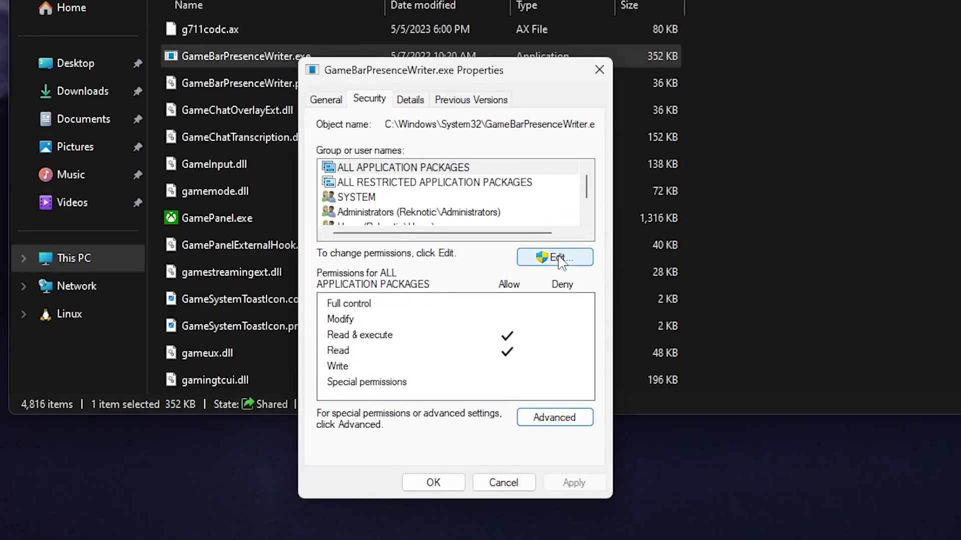
# - Grant ALL APPLICATION PACKAGES Full control in the permissions editor and close the file's Properties
pyautogui.click(554, 259)
pyautogui.click(535, 381)
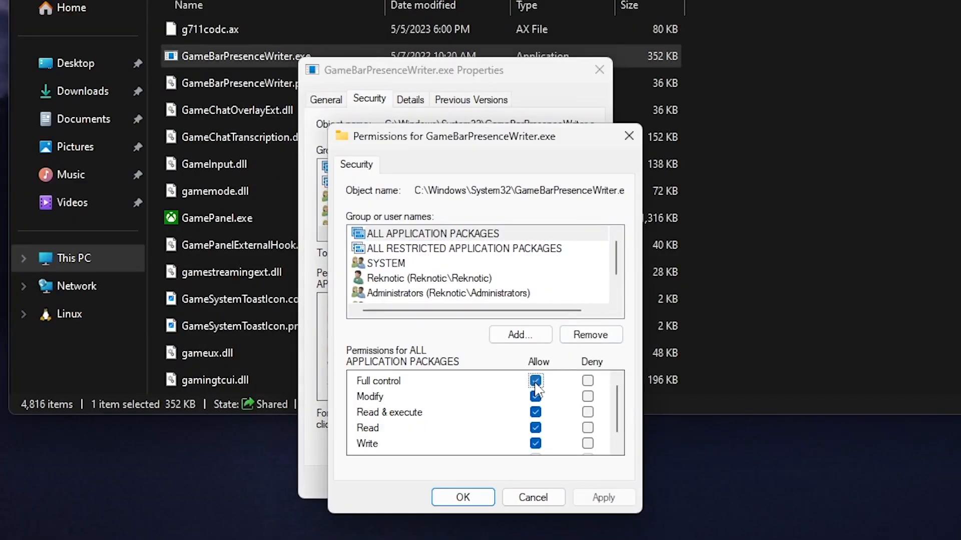
pyautogui.click(463, 499)
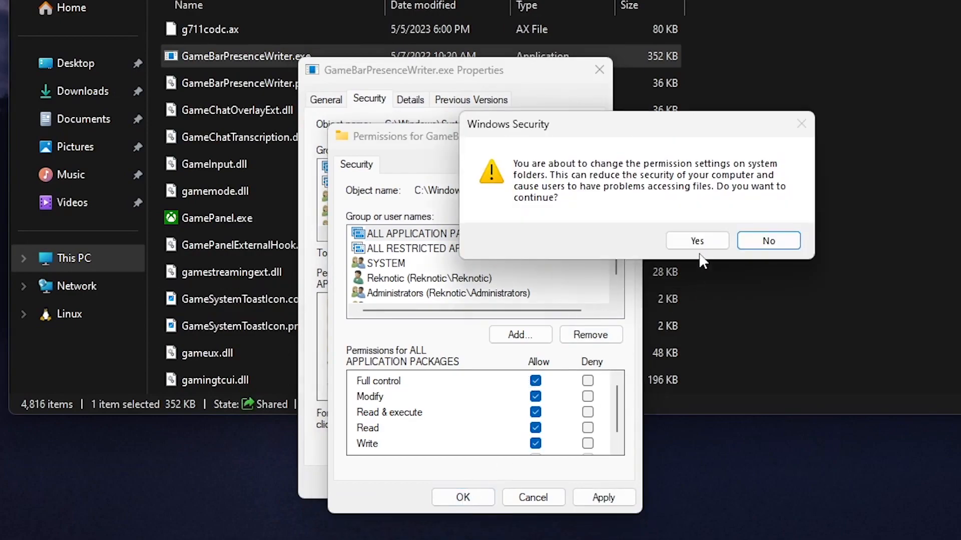
pyautogui.click(694, 240)
pyautogui.click(433, 482)
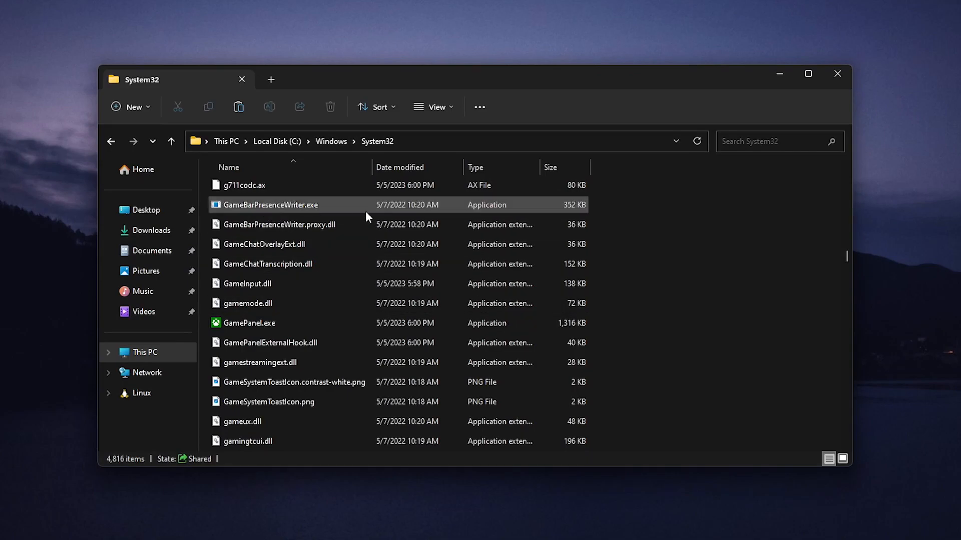
# - Rename the file to GameBarPresenceWriter1.exe, granting administrator permission to finish
pyautogui.rightClick(311, 205)
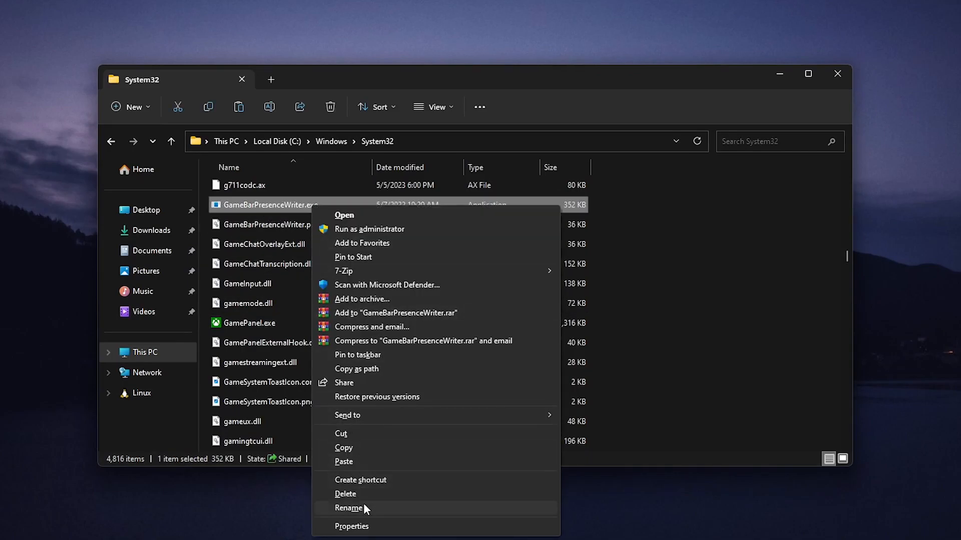
pyautogui.click(363, 504)
pyautogui.click(303, 205)
pyautogui.write('1')
pyautogui.press('Return')
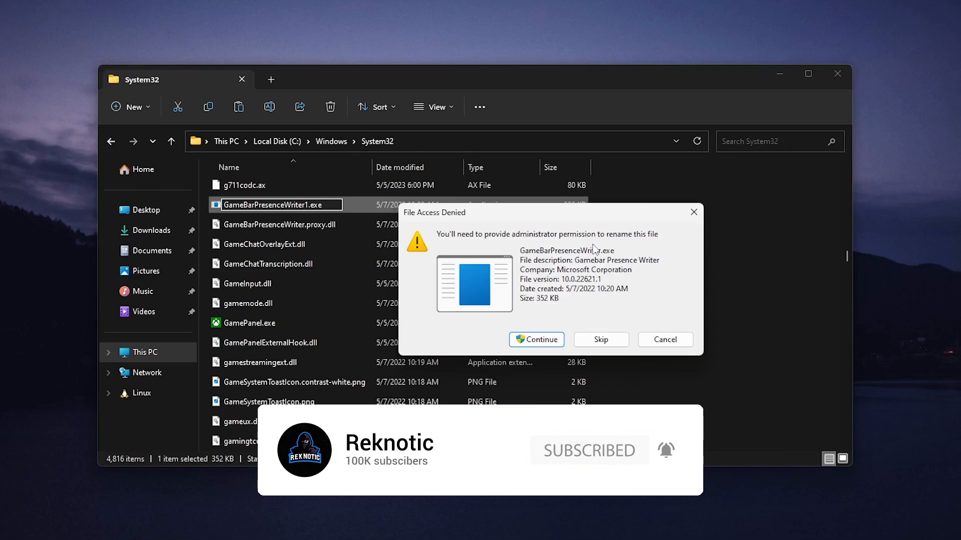
pyautogui.click(542, 341)
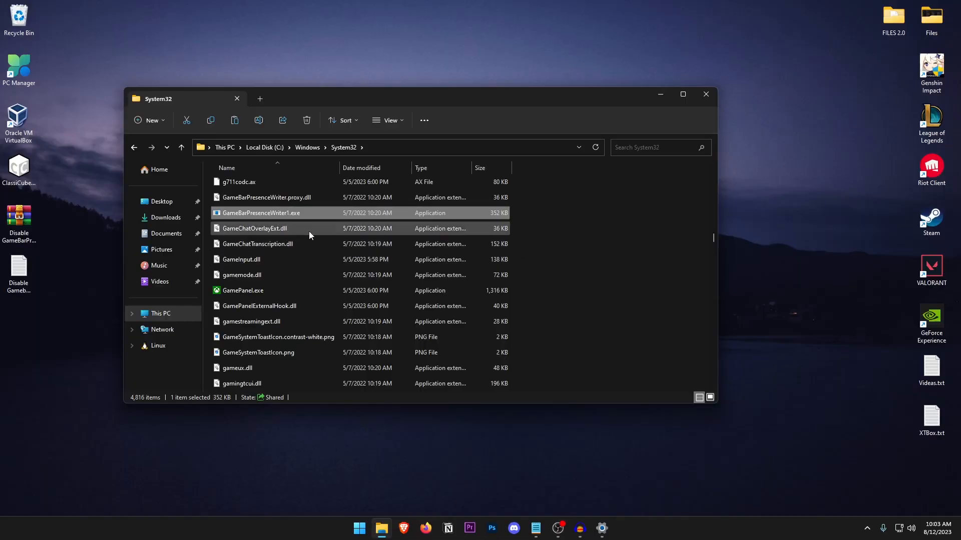
# - Recheck the renamed file without changing it and close the System32 window
pyautogui.rightClick(285, 215)
pyautogui.click(344, 464)
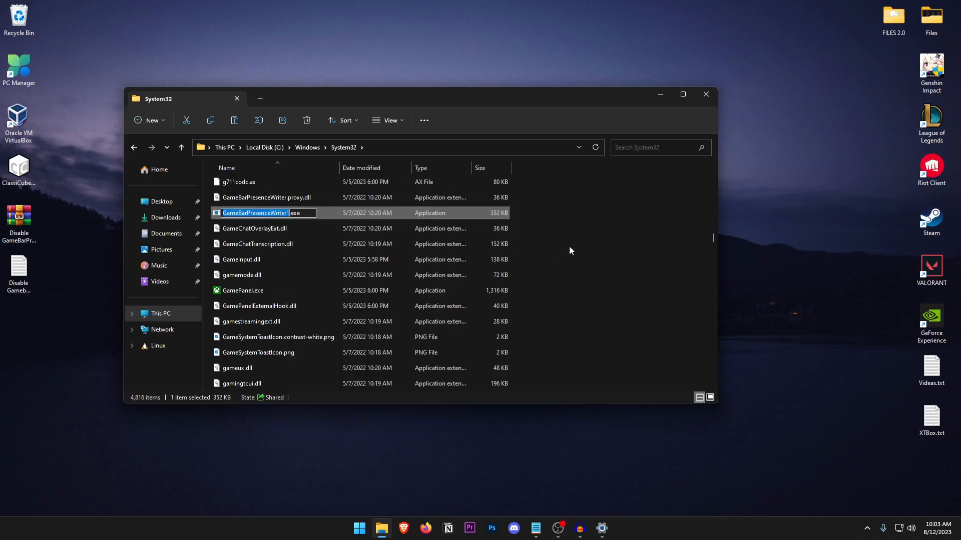
pyautogui.click(604, 264)
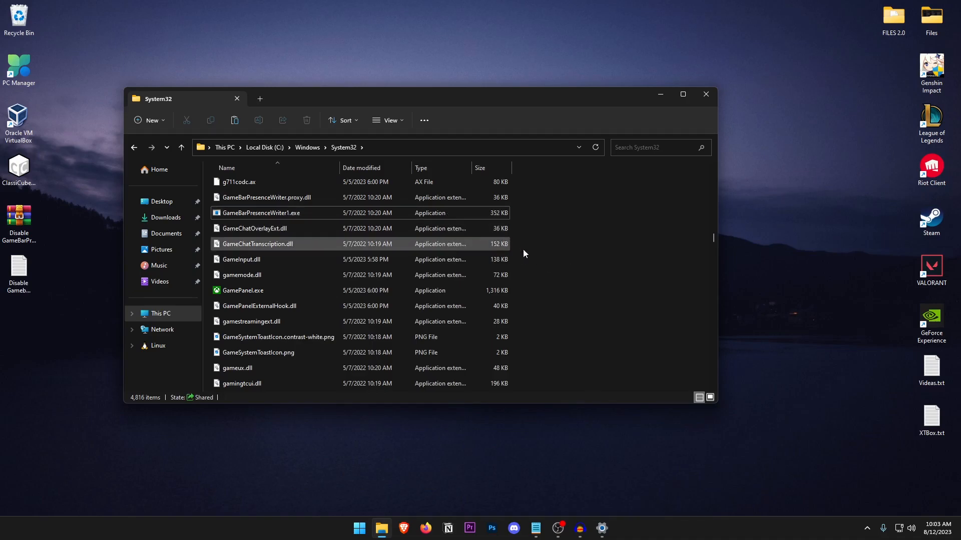
pyautogui.click(707, 93)
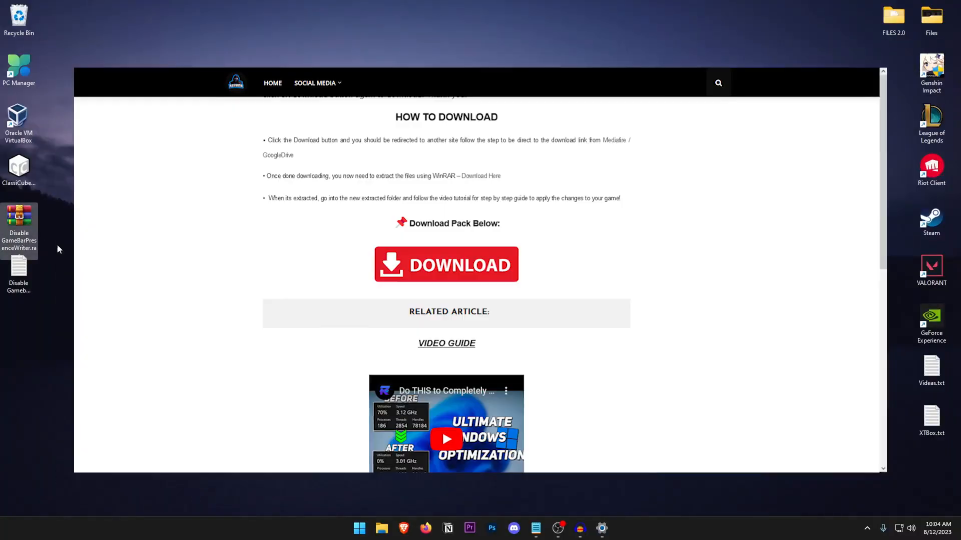
# - Drag the Disable GameBarPresenceWriter folder out of its WinRAR archive onto the desktop and close WinRAR
pyautogui.doubleClick(17, 218)
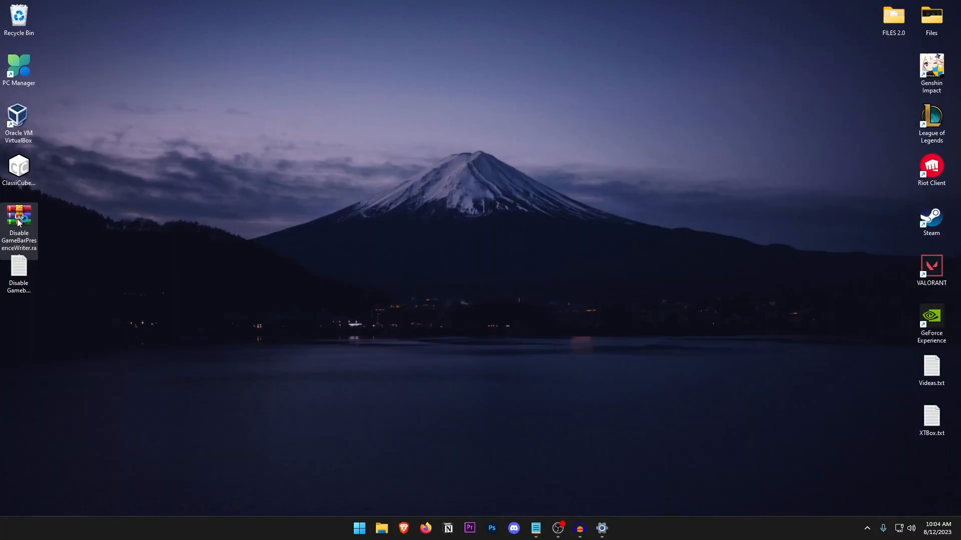
pyautogui.click(175, 220)
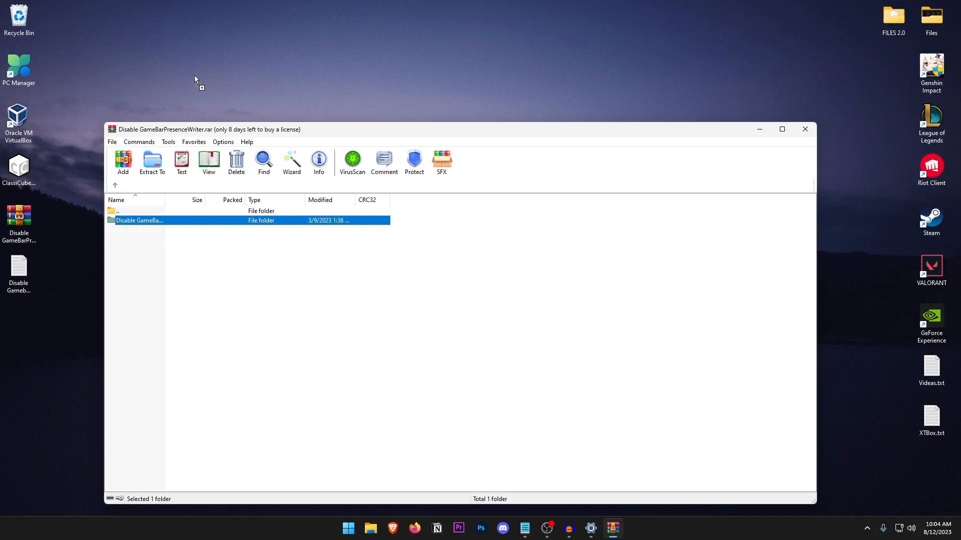
pyautogui.moveTo(176, 221); pyautogui.dragTo(194, 75)
pyautogui.click(808, 129)
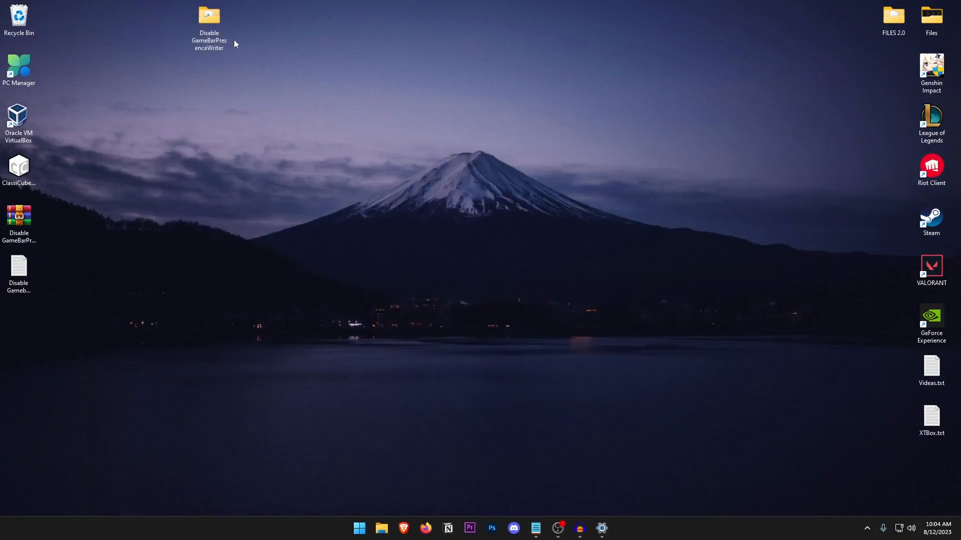
pyautogui.click(210, 31)
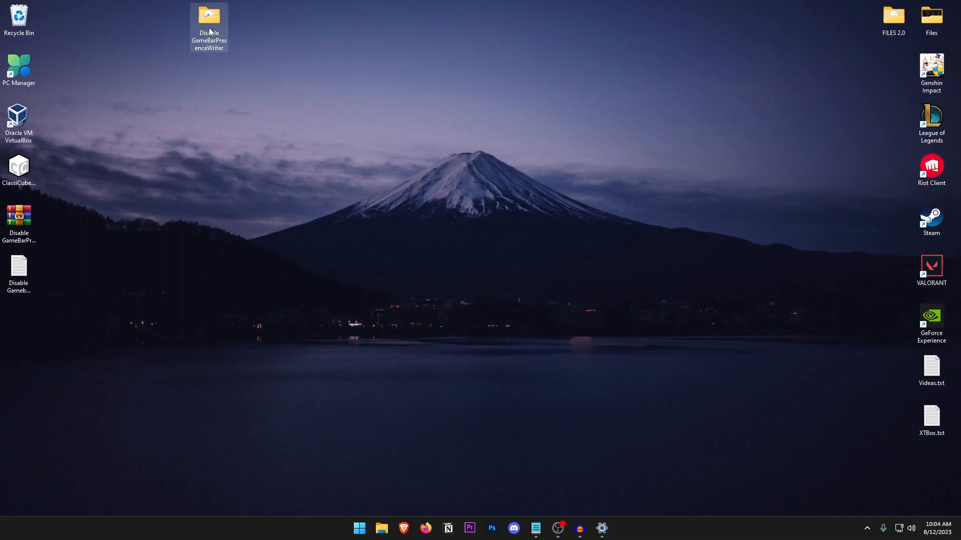
# - Open the extracted folder, peek inside REVERT and return to the folder
pyautogui.doubleClick(212, 32)
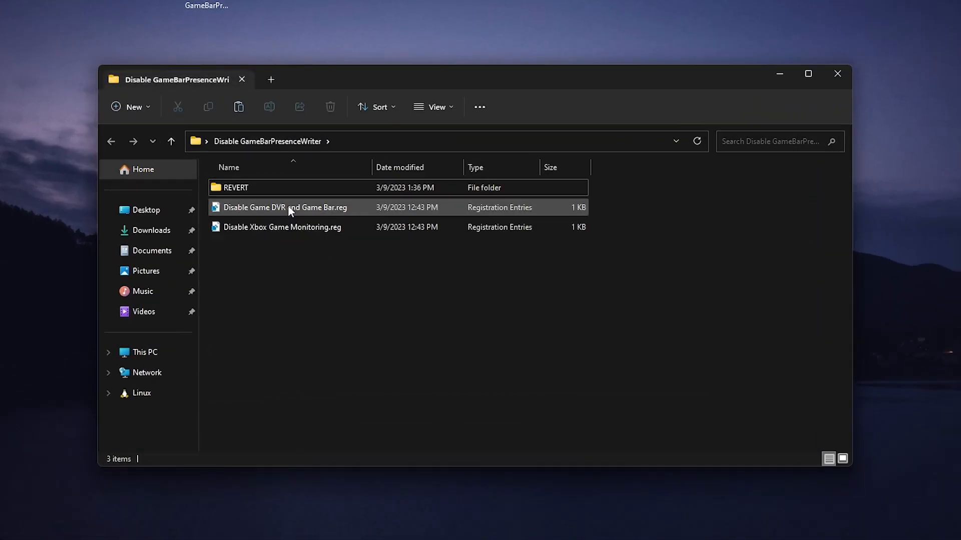
pyautogui.doubleClick(231, 187)
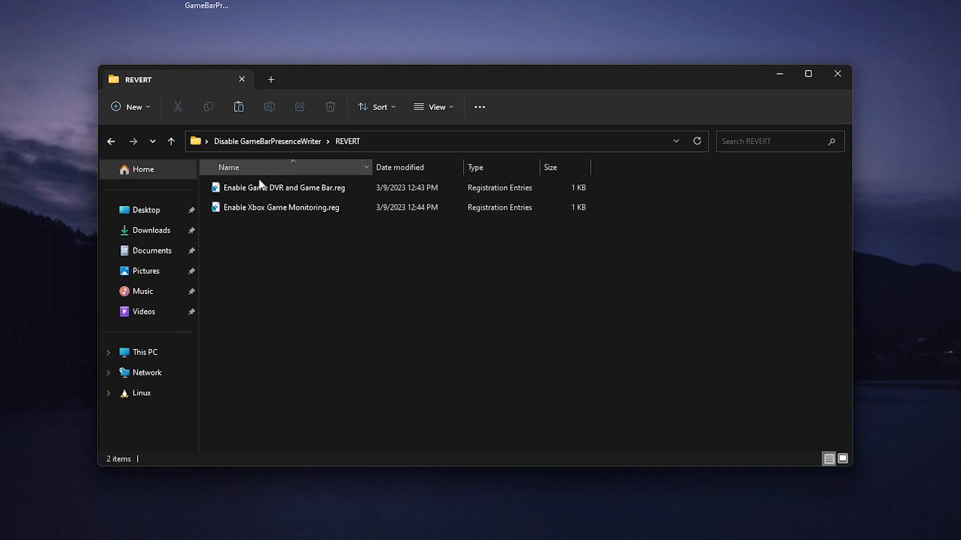
pyautogui.click(110, 141)
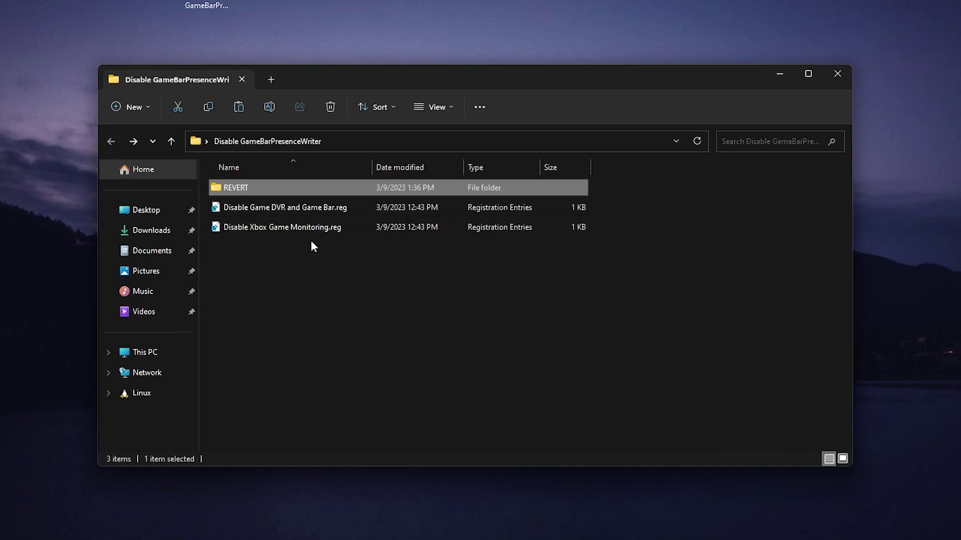
pyautogui.click(339, 267)
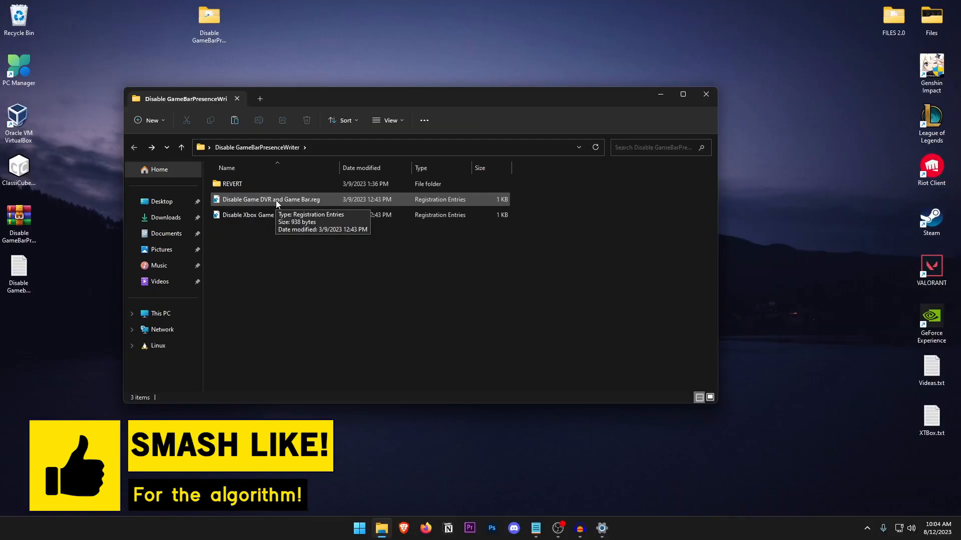
# - Merge Disable Game DVR and Game Bar.reg into the registry and dismiss the confirmation
pyautogui.doubleClick(276, 201)
pyautogui.click(550, 279)
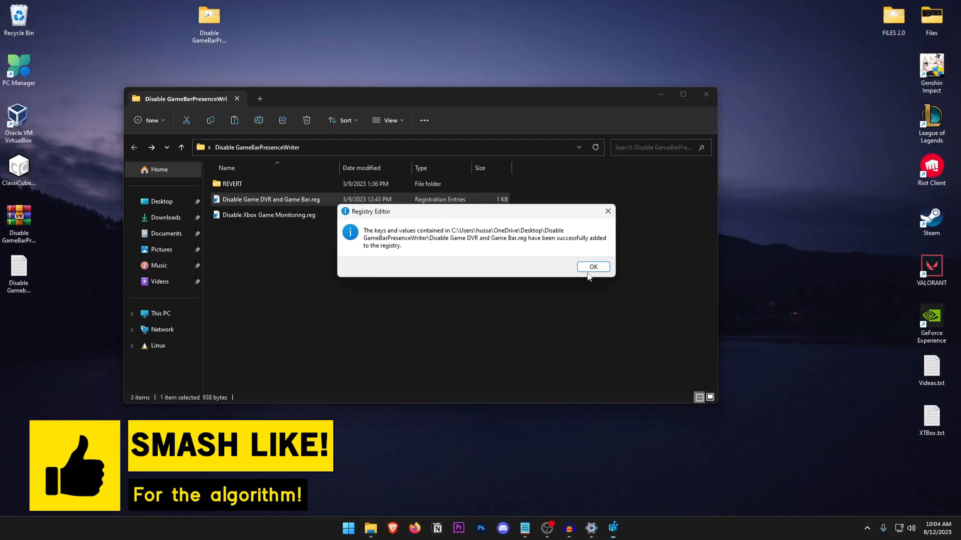
pyautogui.click(594, 267)
pyautogui.click(450, 300)
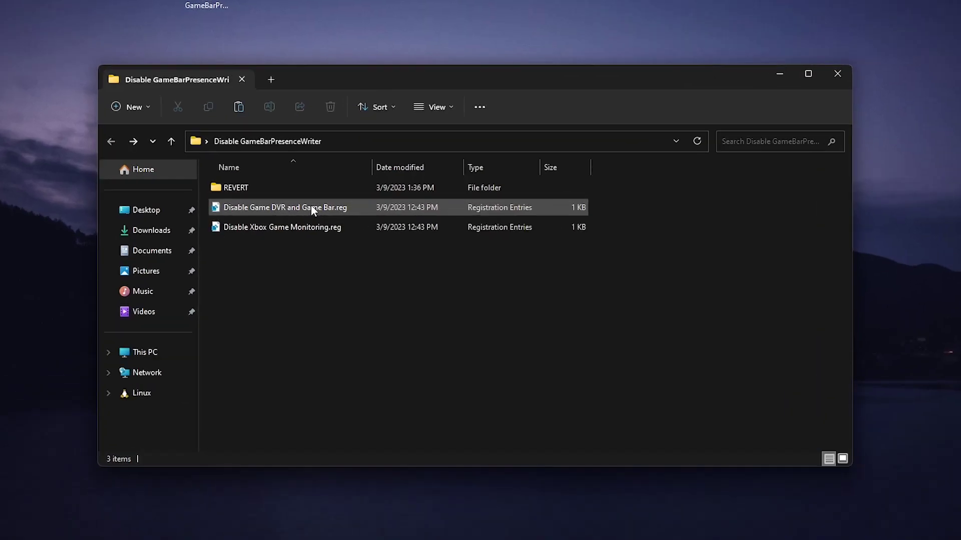
pyautogui.rightClick(310, 205)
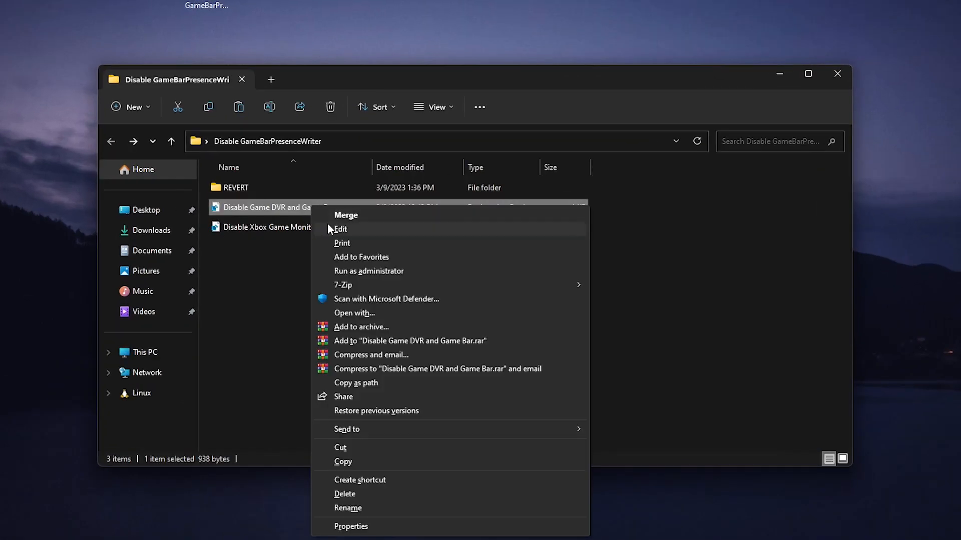
pyautogui.click(341, 228)
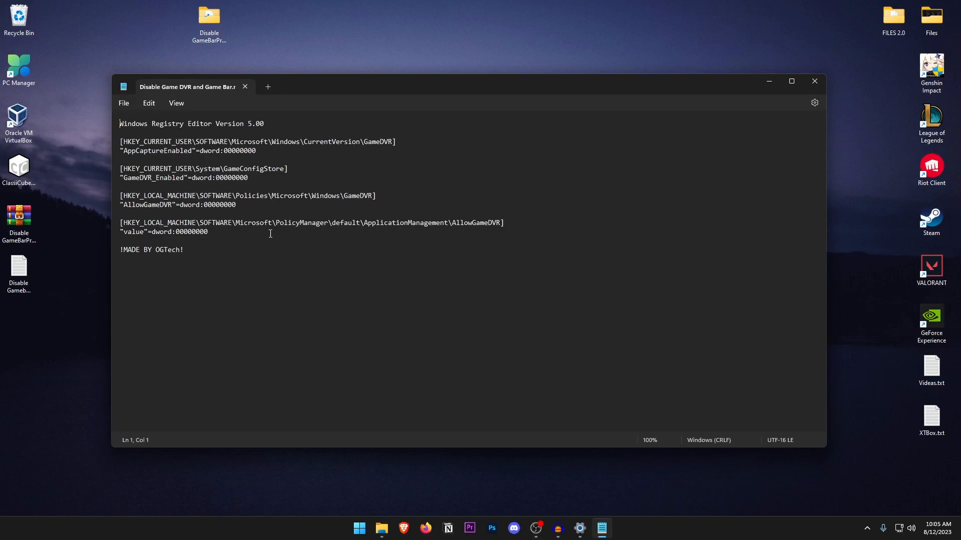
pyautogui.moveTo(185, 249); pyautogui.dragTo(110, 252)
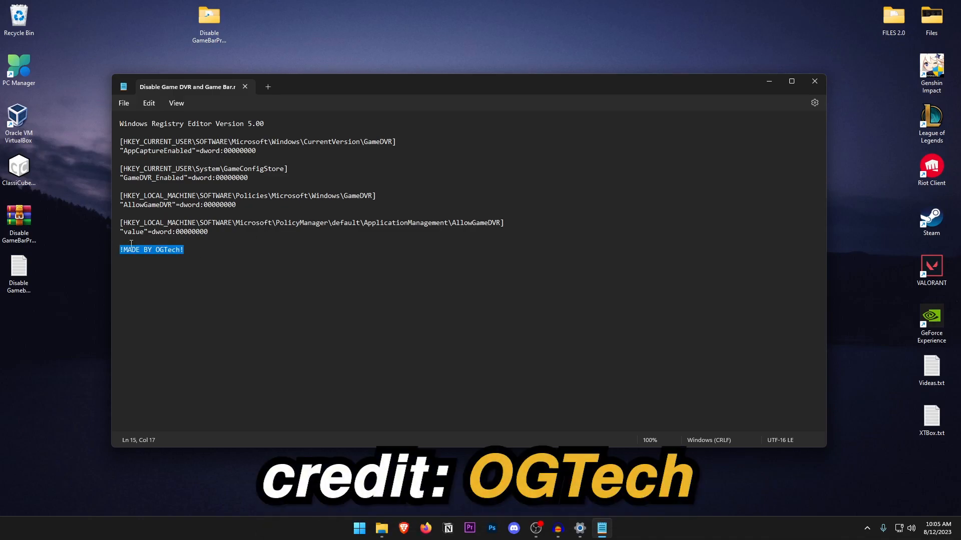
pyautogui.click(814, 80)
# - Merge Disable Xbox Game Monitoring.reg, confirm Yes and OK, then close the folder window
pyautogui.doubleClick(271, 231)
pyautogui.click(647, 309)
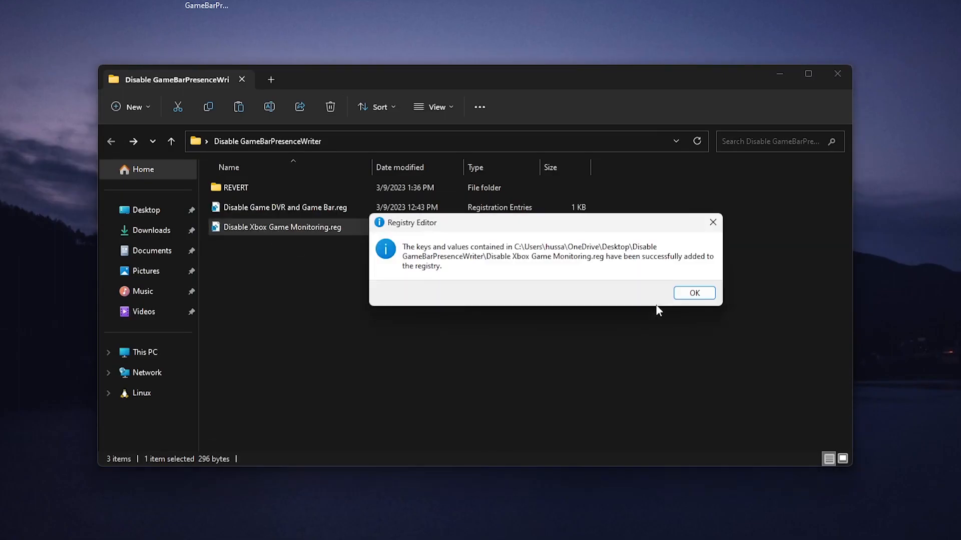
pyautogui.click(694, 295)
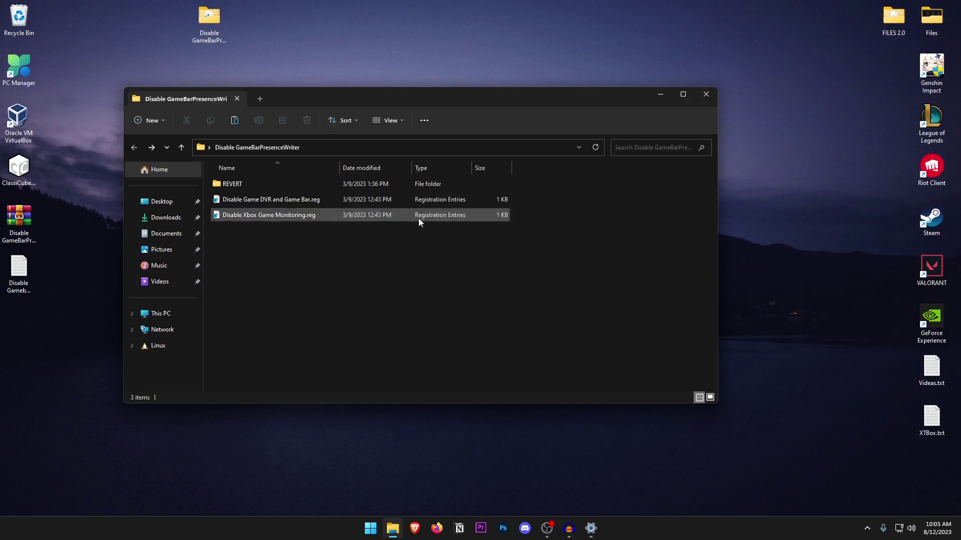
pyautogui.click(404, 236)
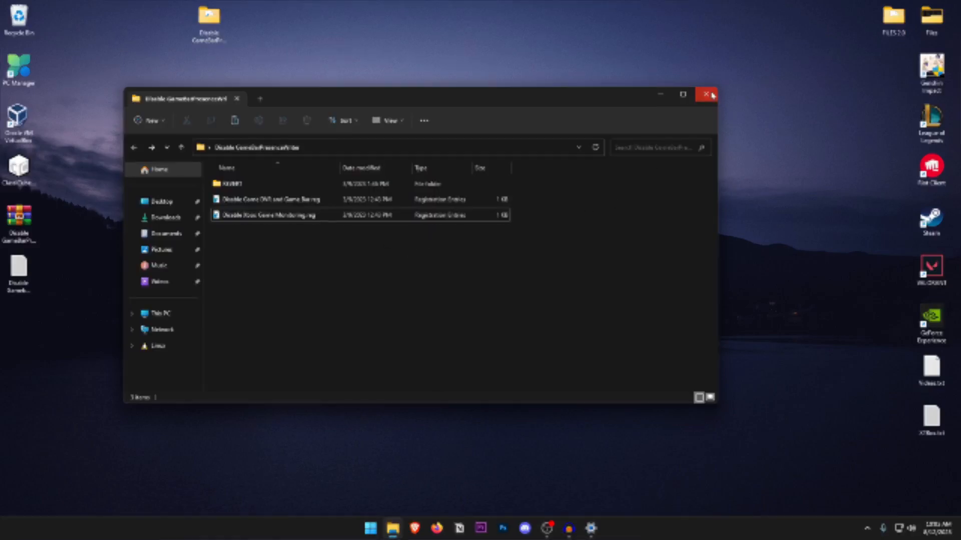
pyautogui.click(706, 94)
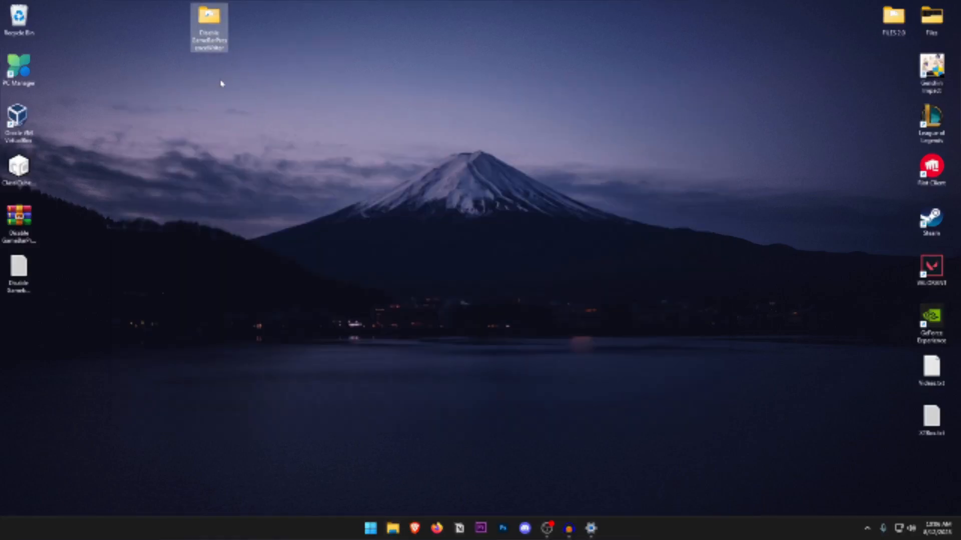